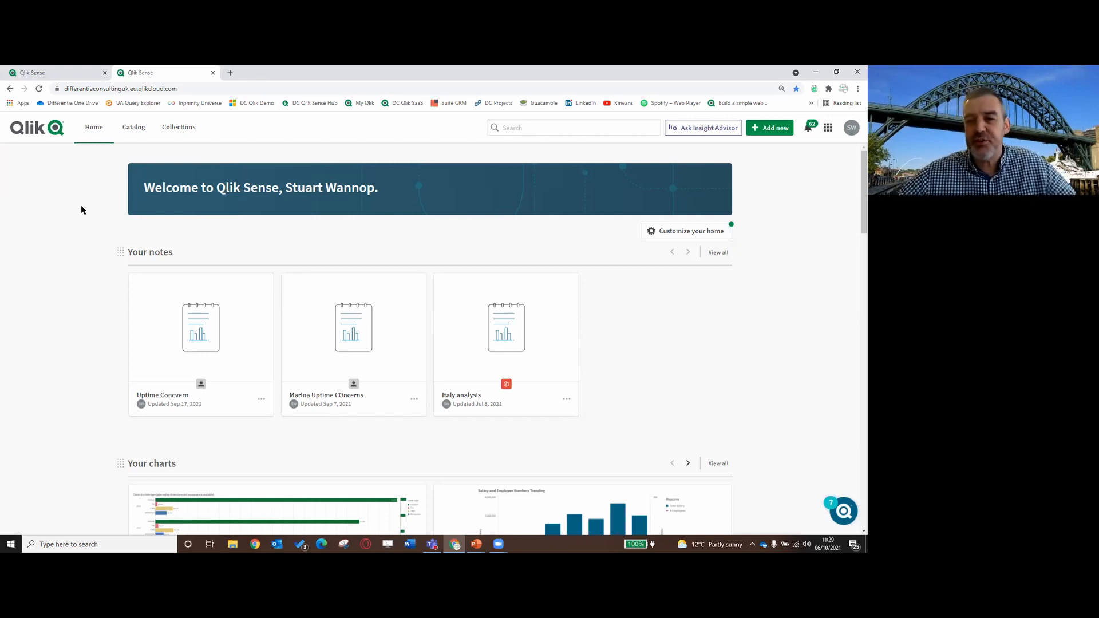
Step: Create a new automation named "CHained Reload Demo" with the default icon and no second icon, and save it
{"action": "left_click", "coordinate": [770, 130]}
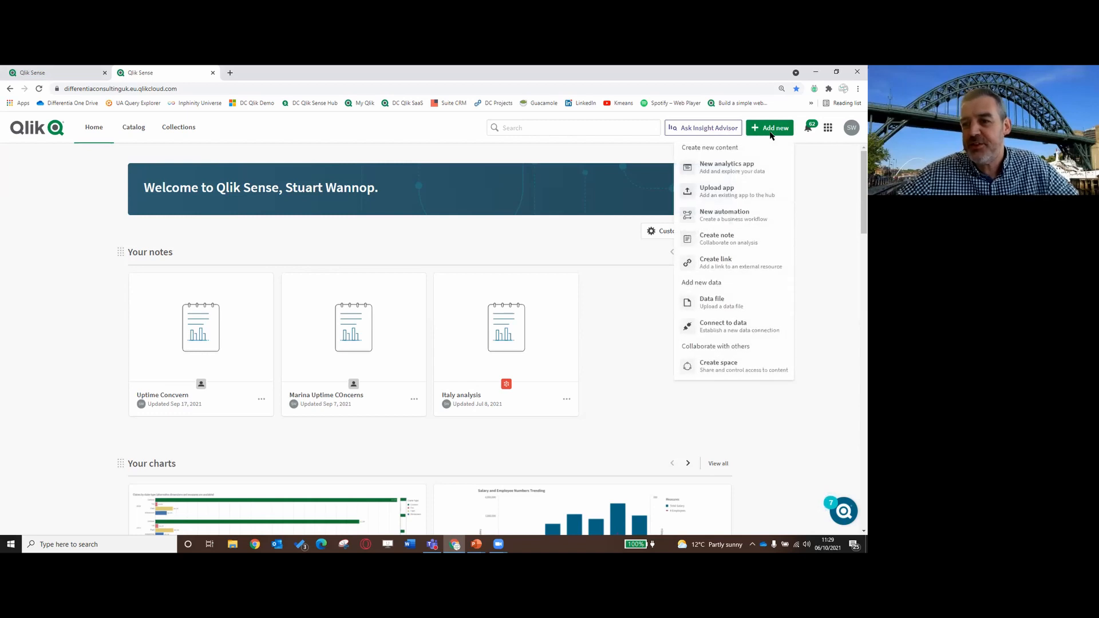
{"action": "left_click", "coordinate": [740, 221]}
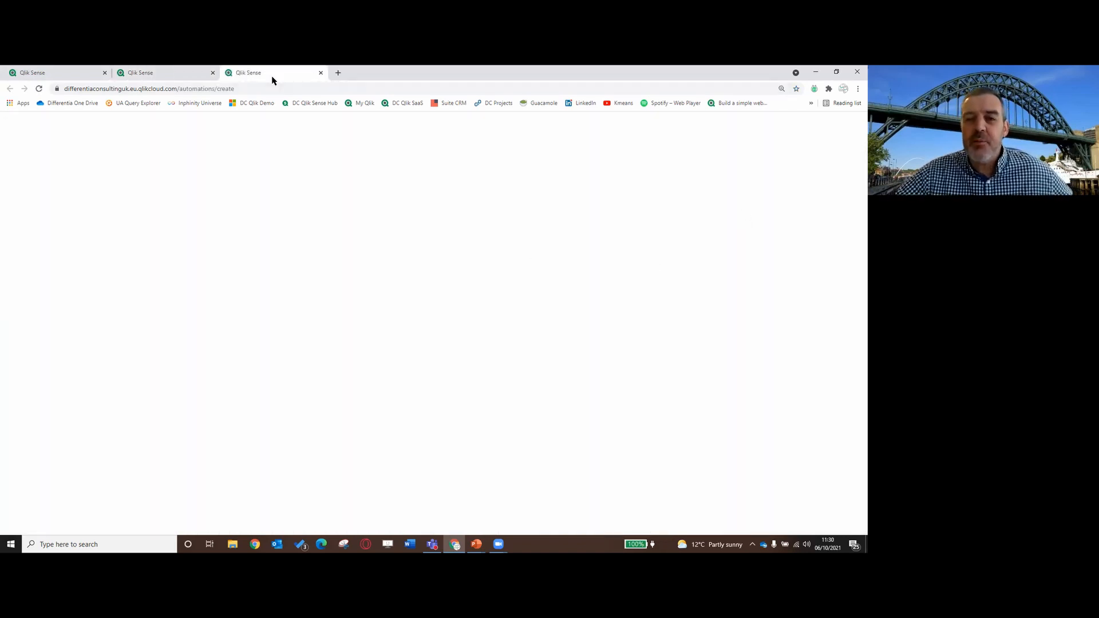
{"action": "left_click", "coordinate": [254, 210]}
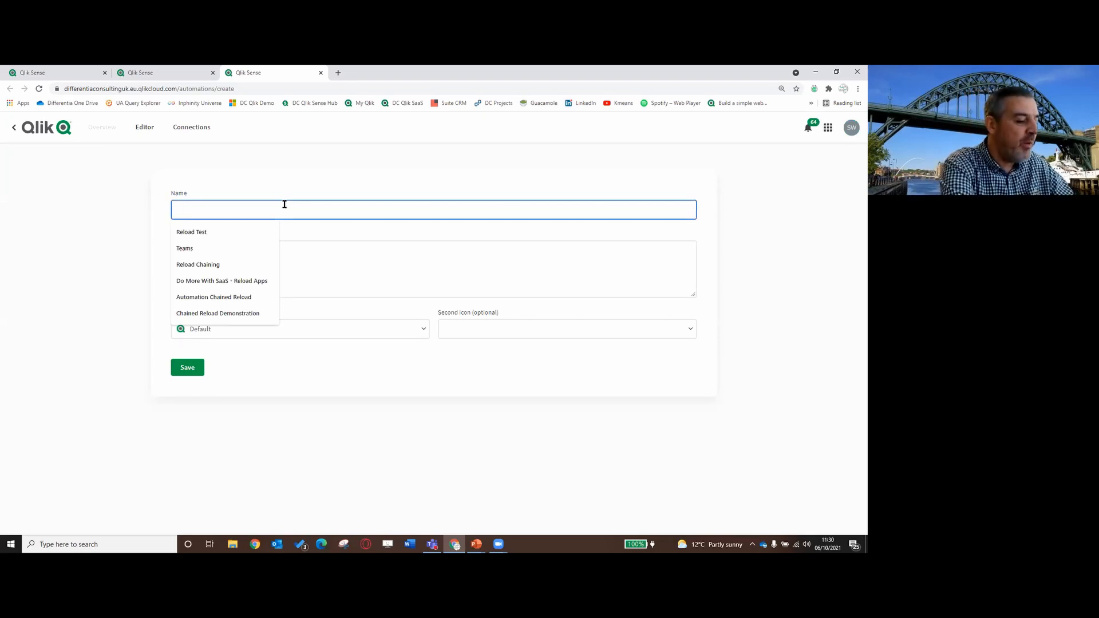
{"action": "type", "text": "CHained "}
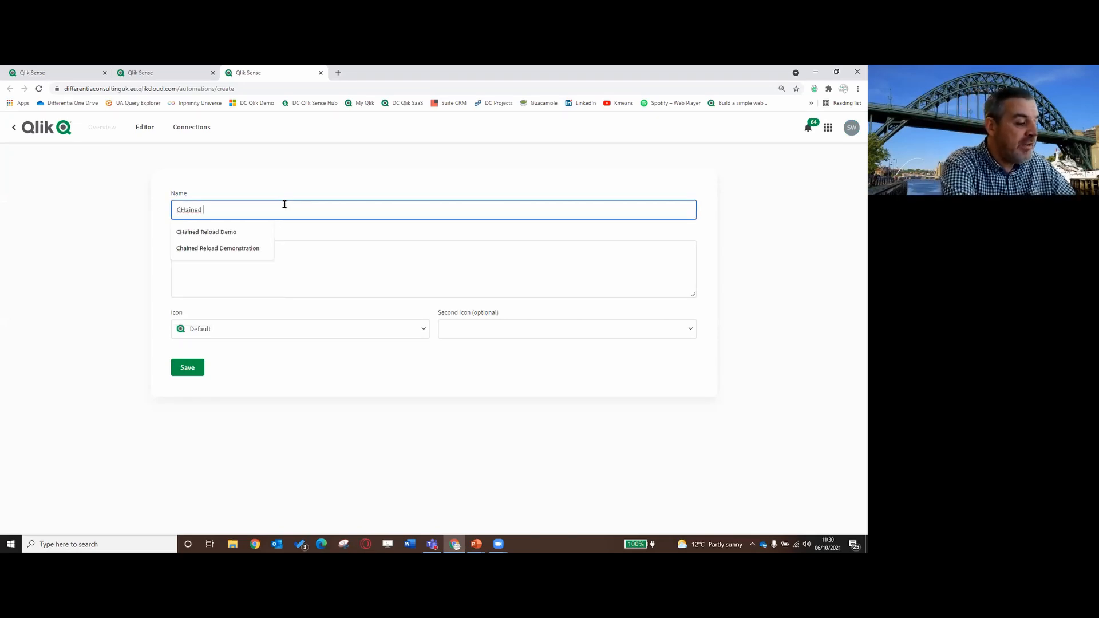
{"action": "type", "text": "Reload Demo"}
{"action": "left_click", "coordinate": [239, 289]}
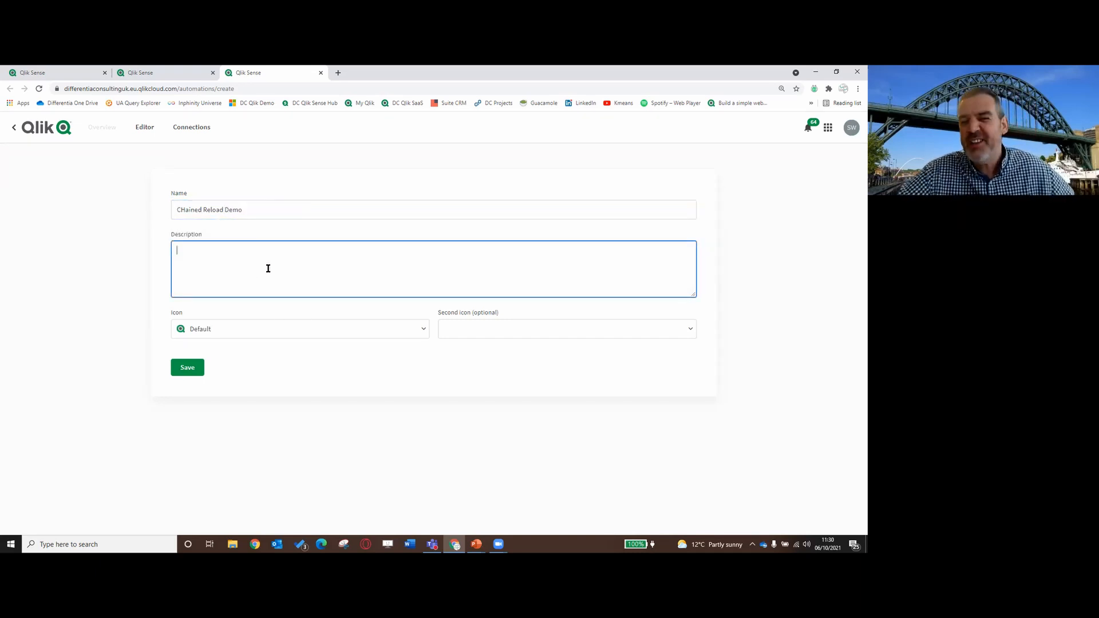
{"action": "left_click", "coordinate": [258, 331]}
{"action": "left_click", "coordinate": [294, 336]}
{"action": "left_click", "coordinate": [486, 337]}
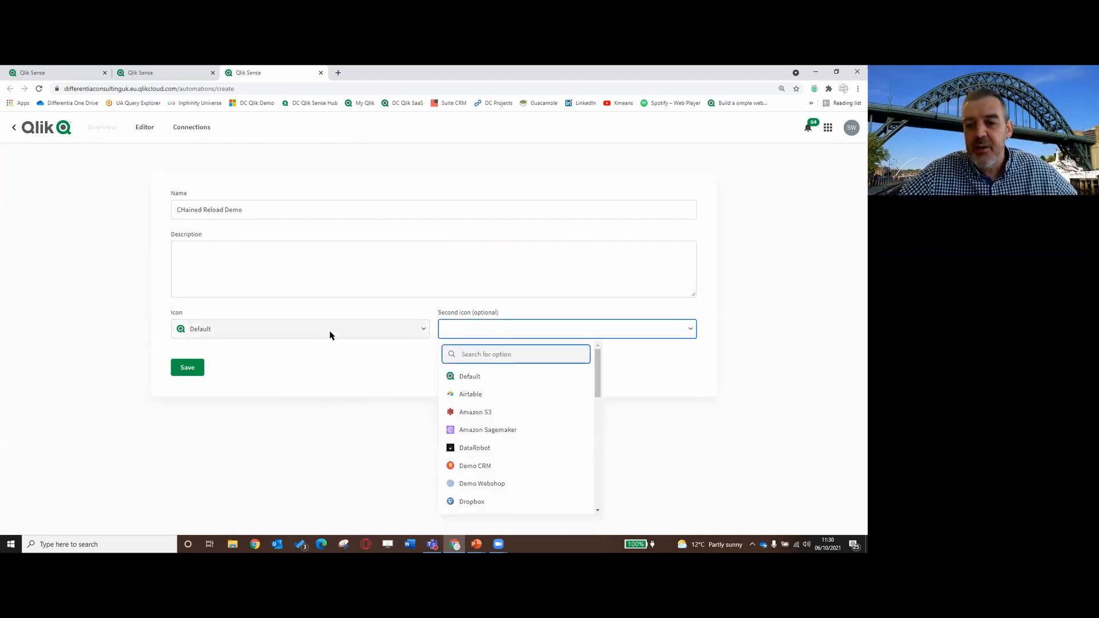
{"action": "left_click", "coordinate": [329, 336]}
{"action": "left_click", "coordinate": [81, 329]}
{"action": "left_click", "coordinate": [195, 368]}
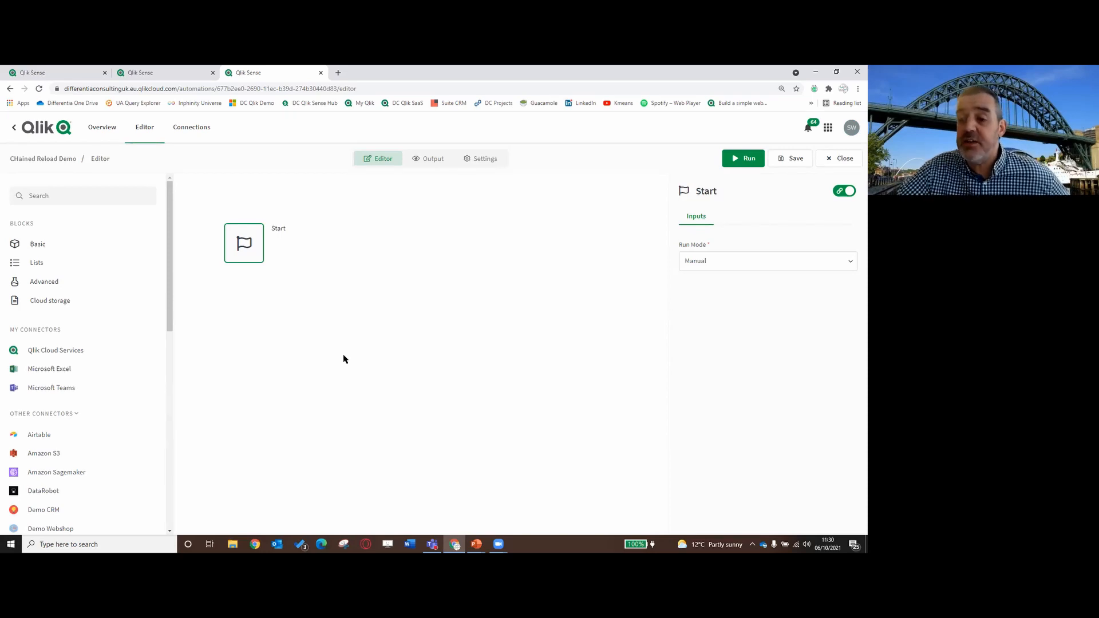
Step: Find the Do Reload block among the Qlik Cloud Services blocks and attach it beneath the Start block
{"action": "mouse_move", "coordinate": [245, 241]}
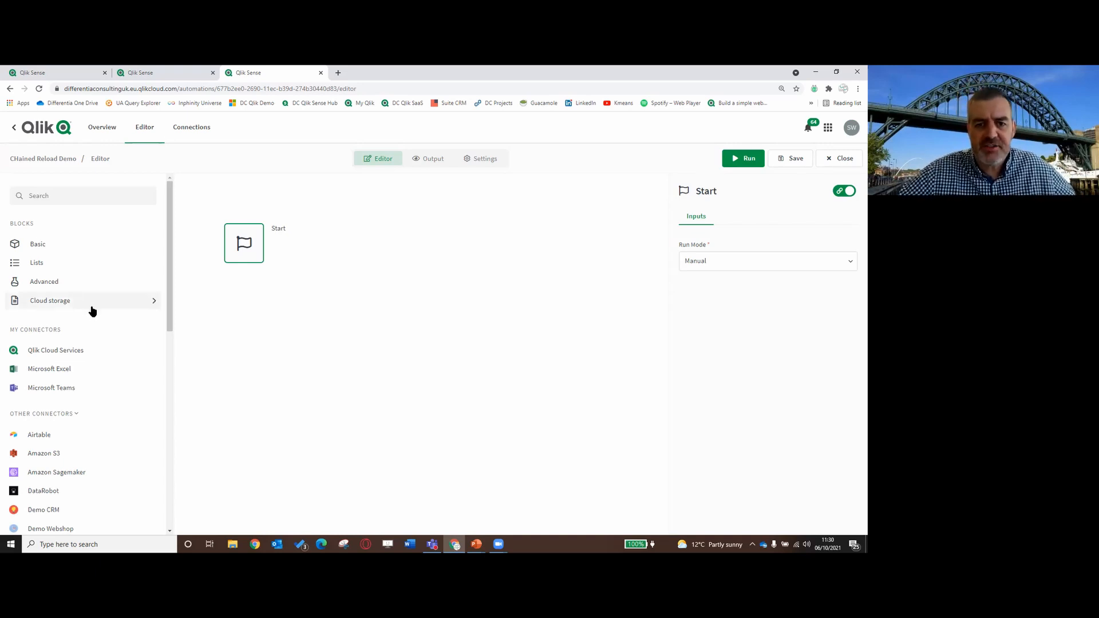
{"action": "left_click", "coordinate": [70, 352]}
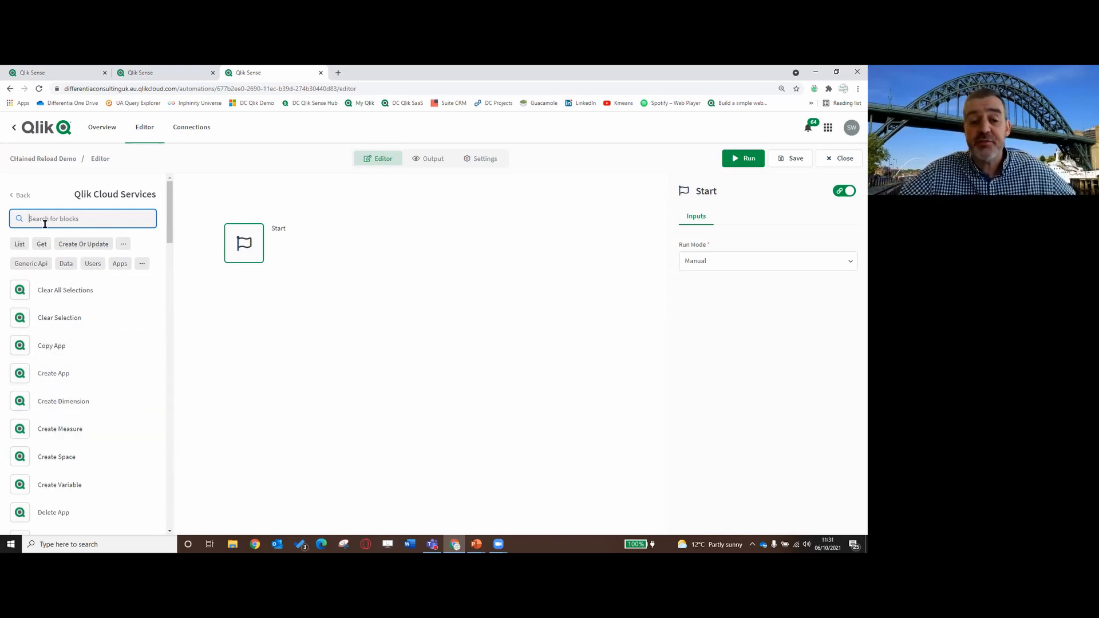
{"action": "type", "text": "reloa"}
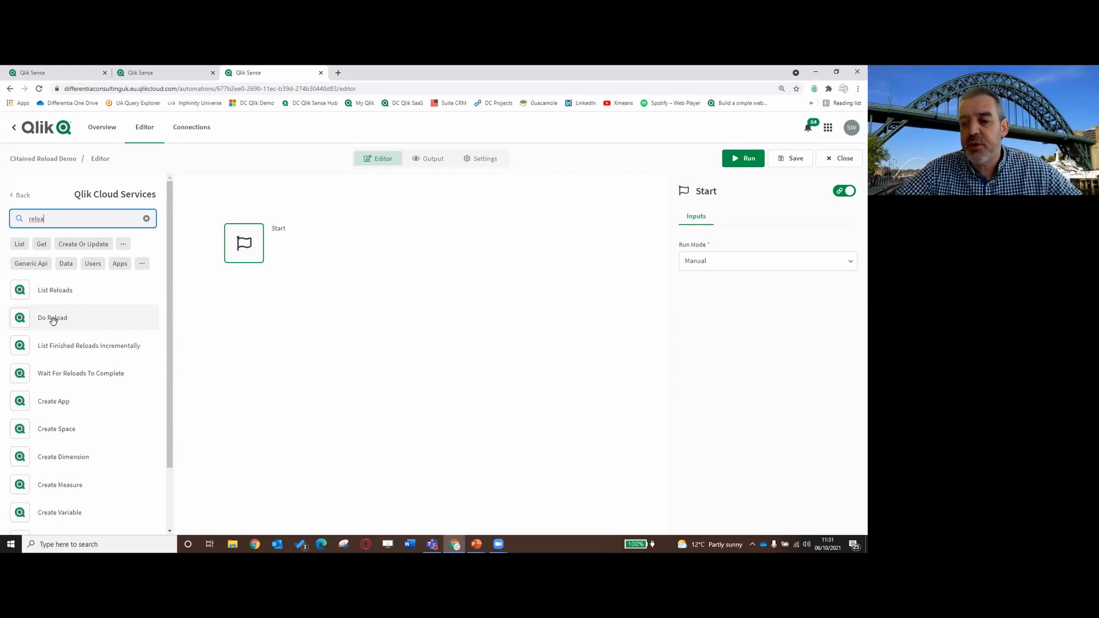
{"action": "left_click_drag", "start_coordinate": [52, 320], "coordinate": [230, 289]}
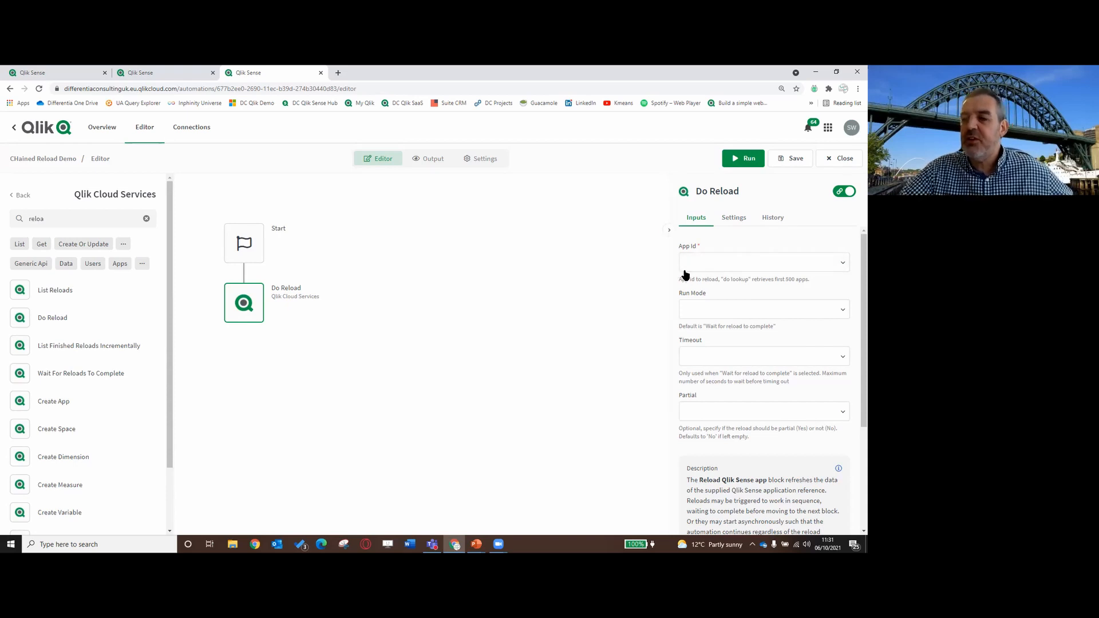
Step: Look up the Transform Data Layer app and assign it as the Do Reload block's App Id
{"action": "left_click", "coordinate": [706, 267]}
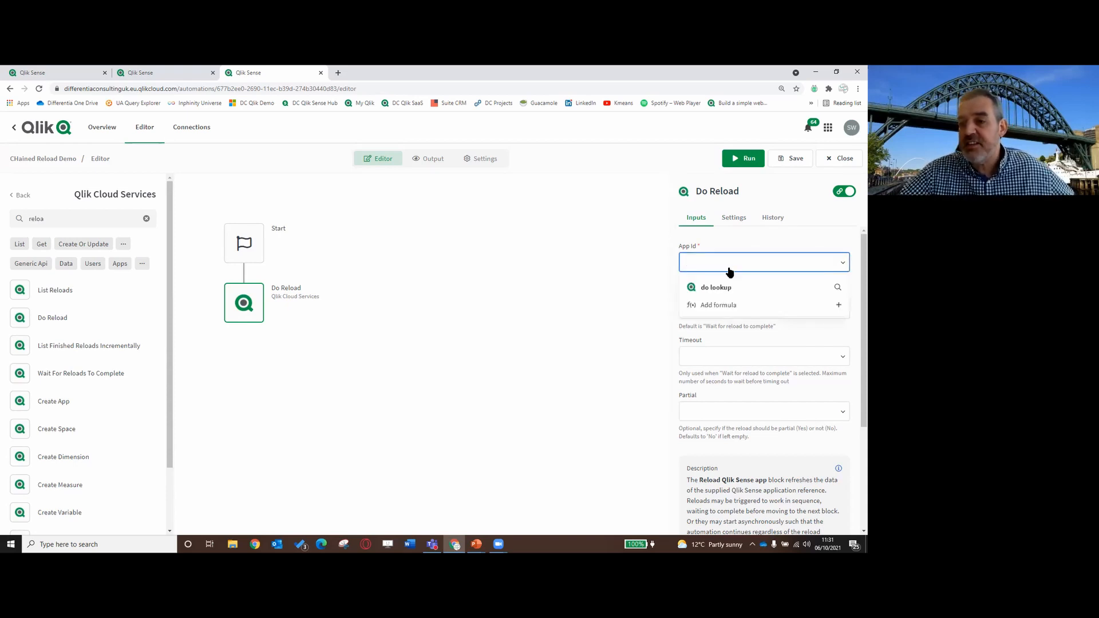
{"action": "left_click", "coordinate": [722, 287]}
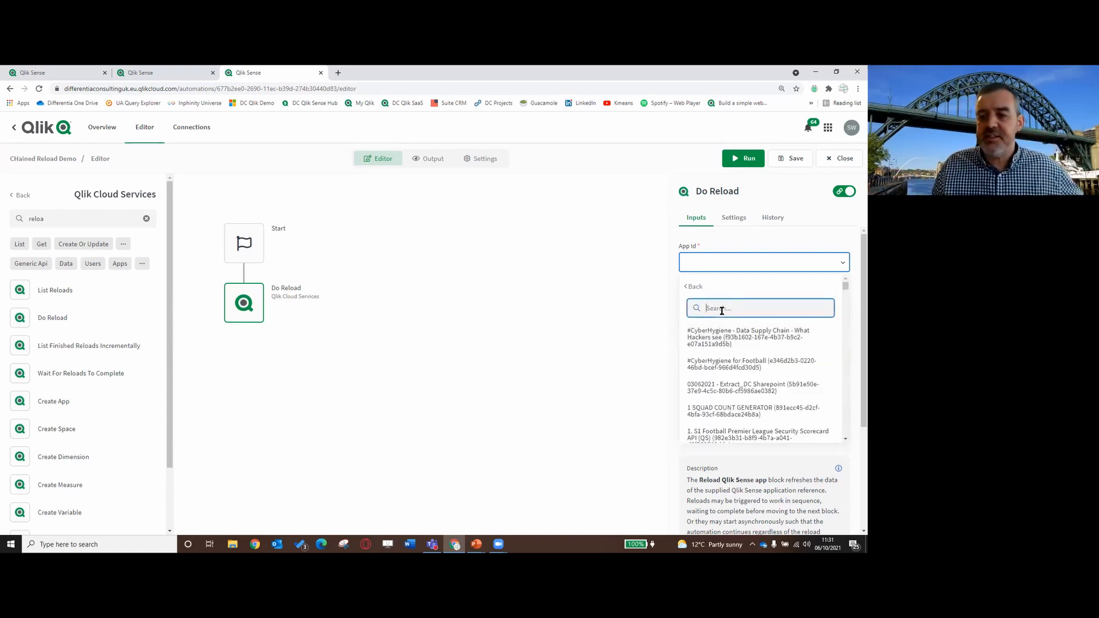
{"action": "type", "text": "trans"}
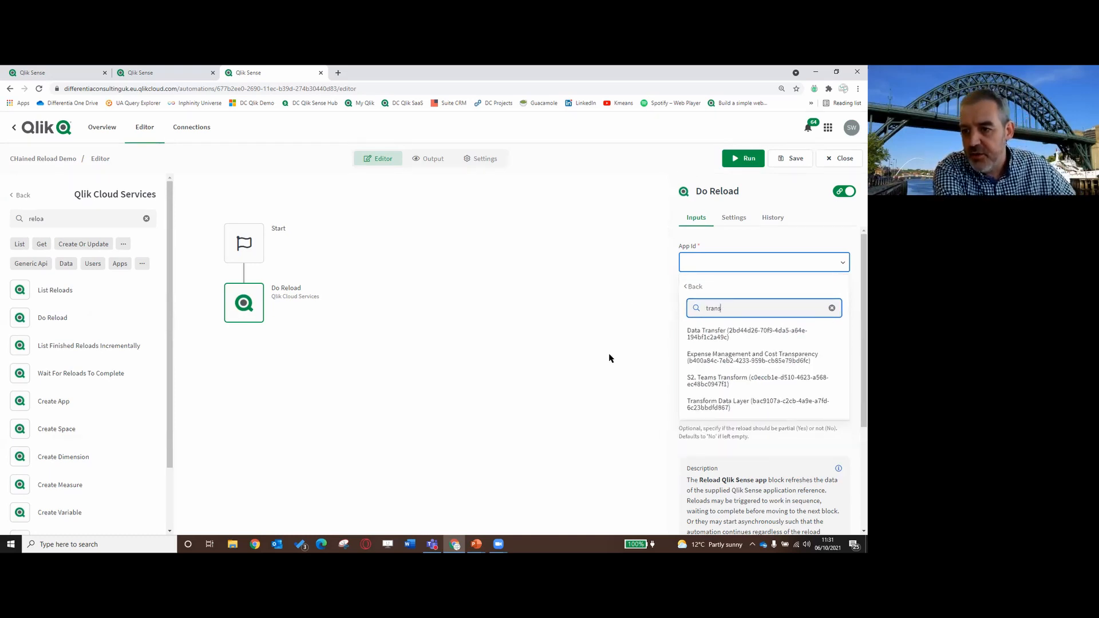
{"action": "type", "text": "f"}
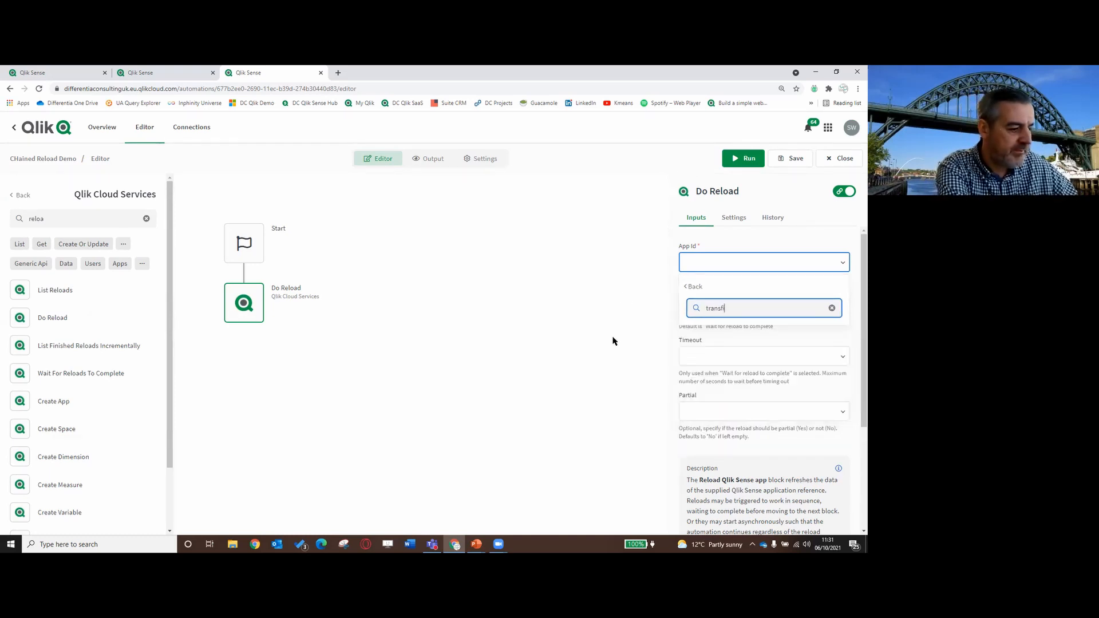
{"action": "type", "text": "or"}
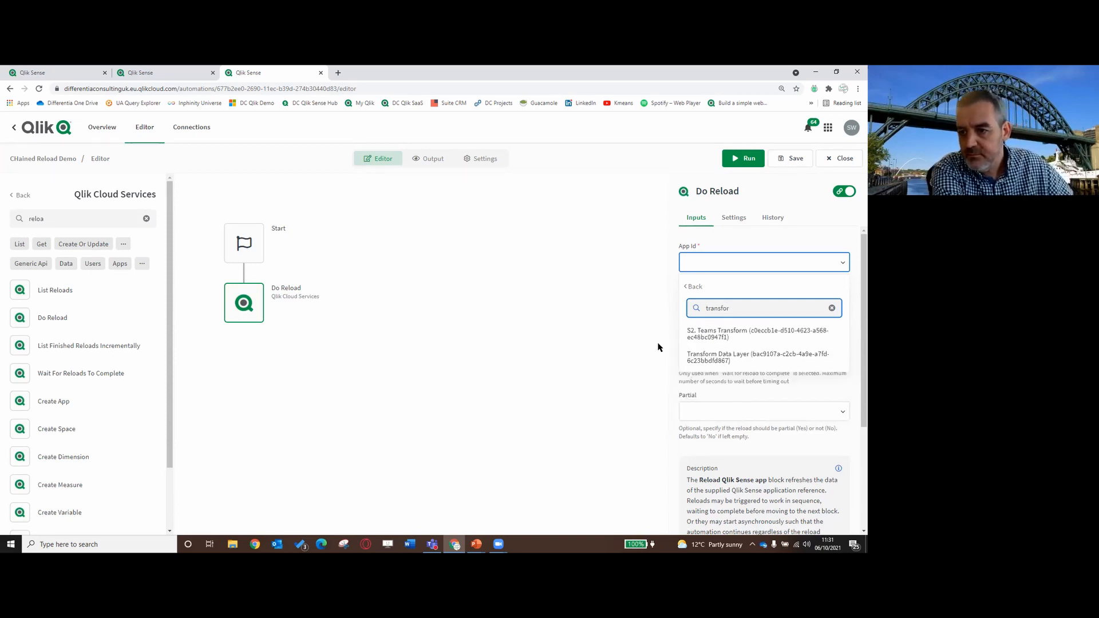
{"action": "left_click", "coordinate": [744, 356]}
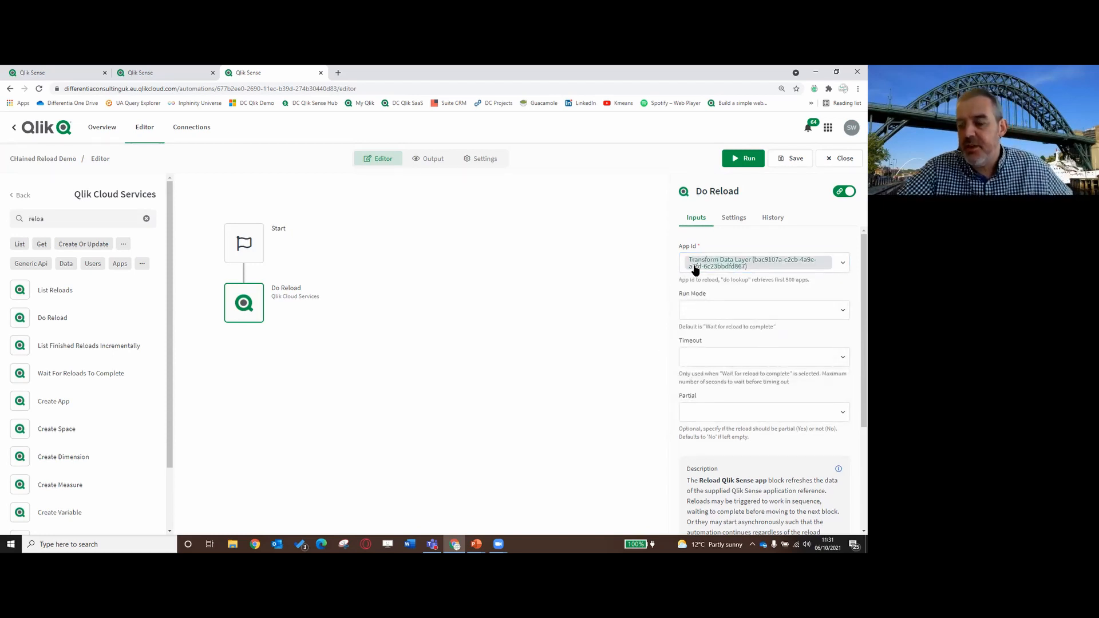
Step: Set the Do Reload block's run mode to "Wait for reload to complete", leaving the timeout empty
{"action": "left_click", "coordinate": [721, 317]}
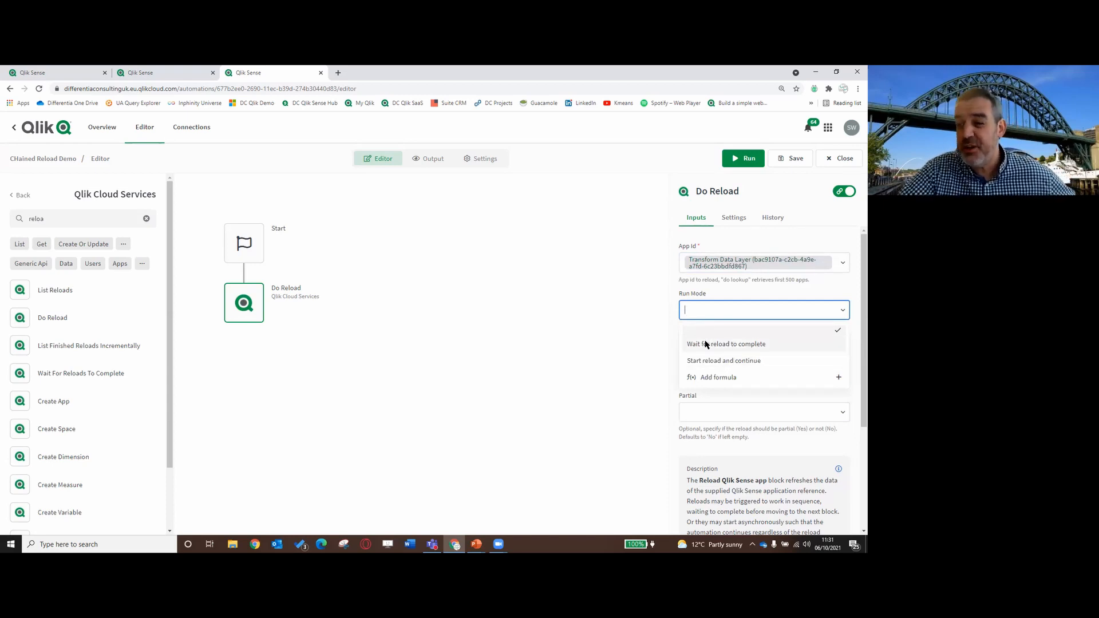
{"action": "left_click", "coordinate": [707, 344]}
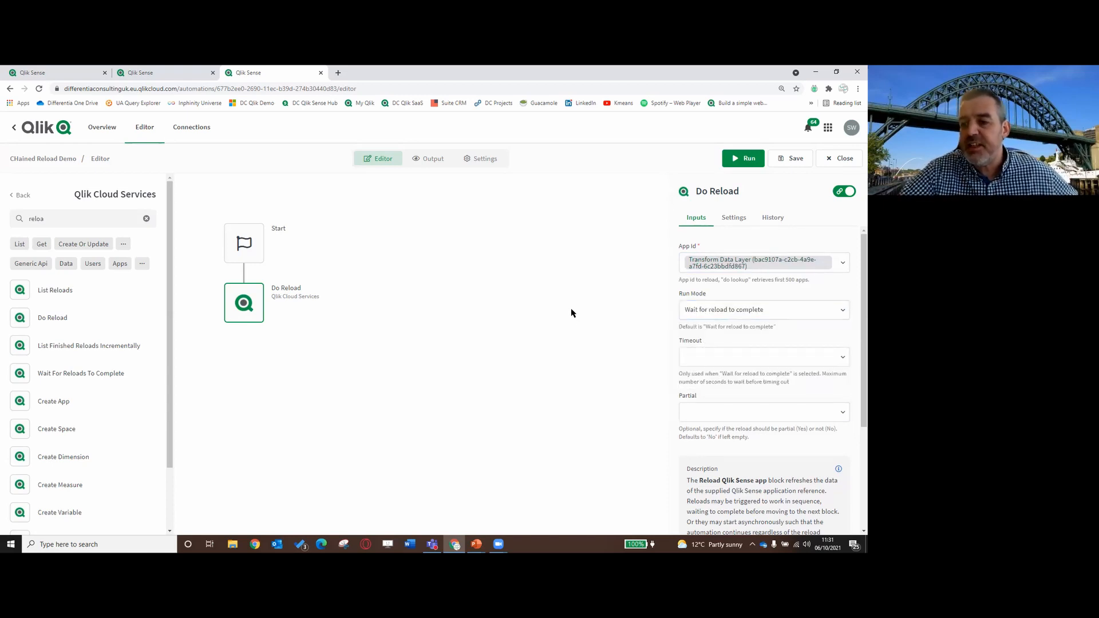
{"action": "left_click", "coordinate": [718, 355]}
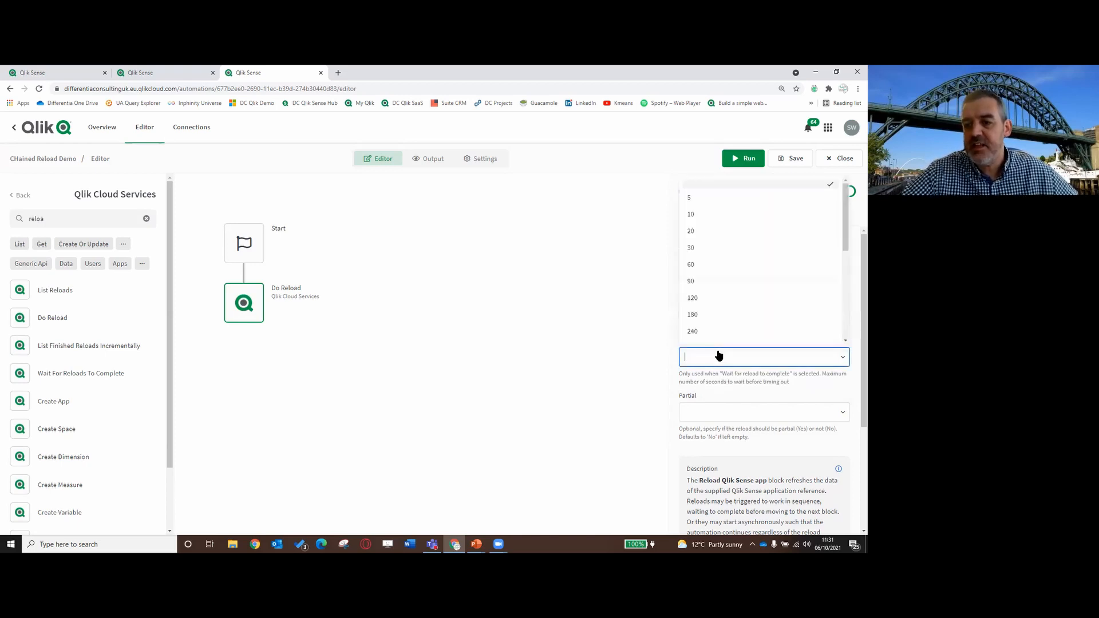
{"action": "left_click", "coordinate": [563, 291]}
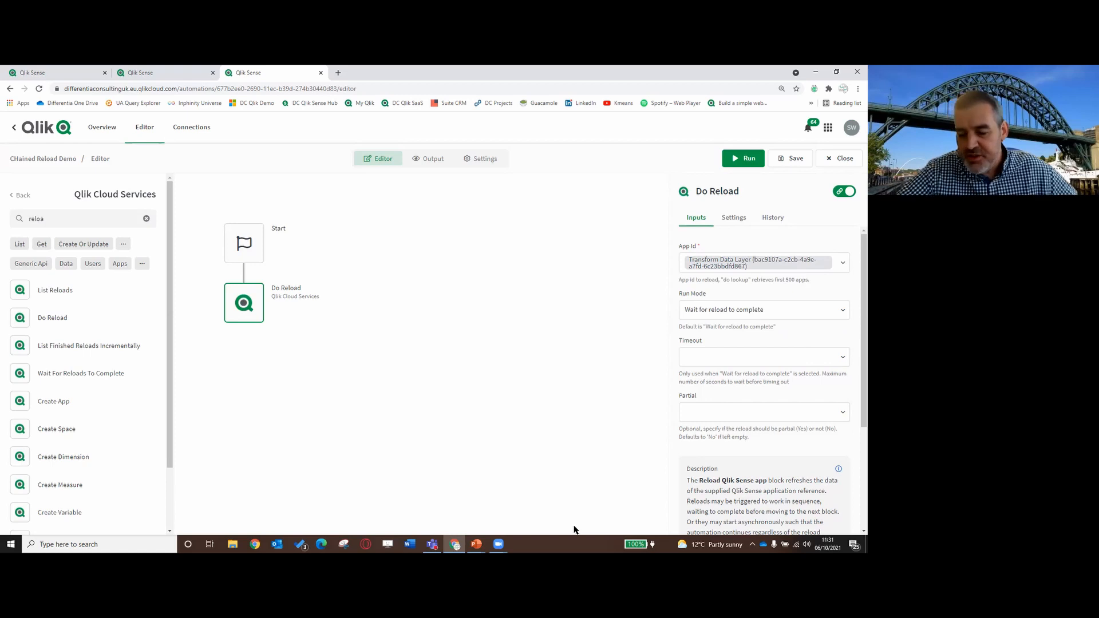
Step: Attach a second Do Reload block beneath the first one
{"action": "mouse_move", "coordinate": [246, 307]}
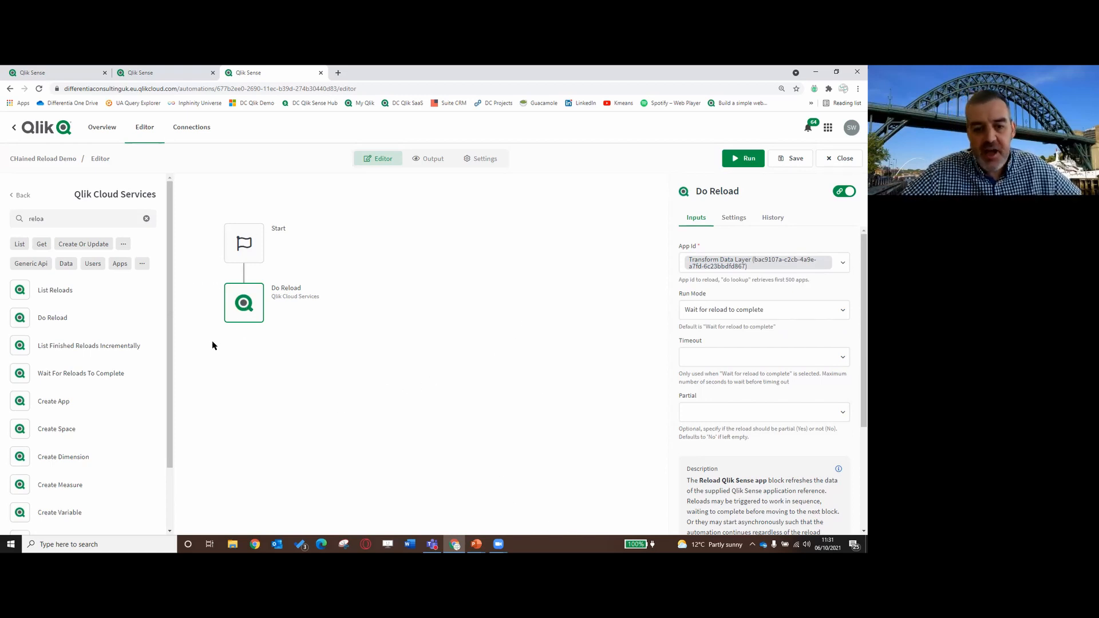
{"action": "mouse_move", "coordinate": [245, 326]}
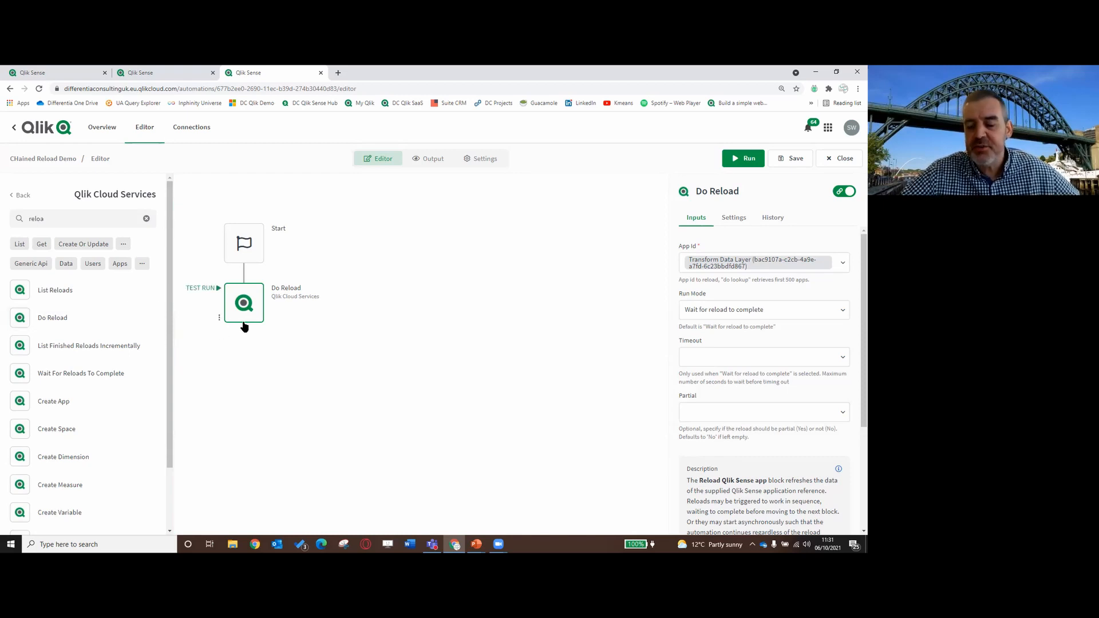
{"action": "left_click_drag", "start_coordinate": [71, 323], "coordinate": [240, 350]}
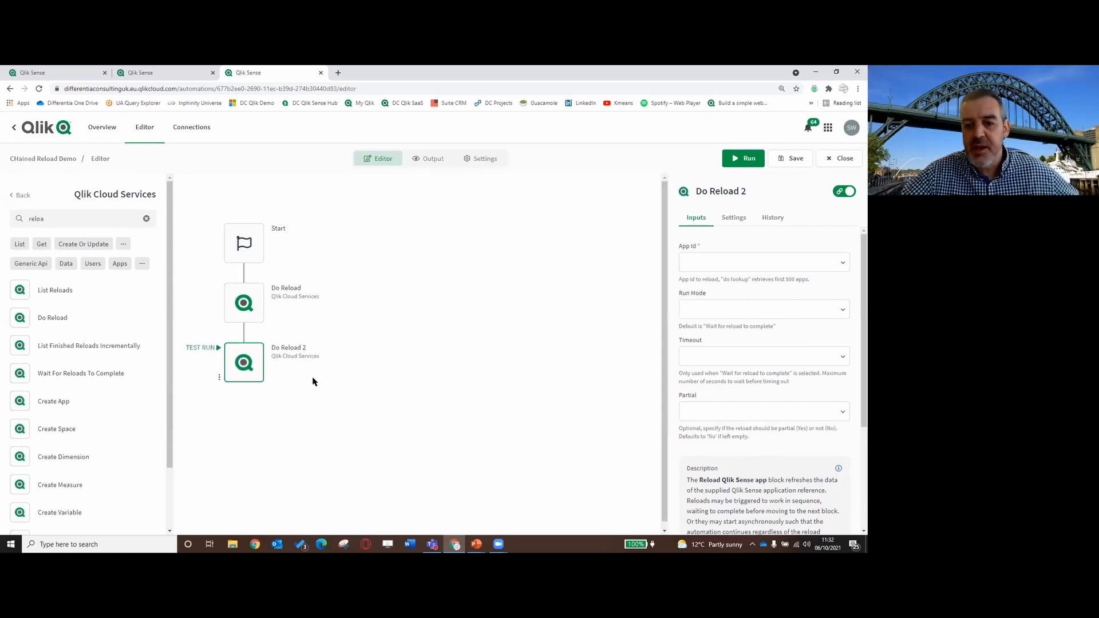
Step: Assign the San Francisco Wireless Towers app to the second reload block and set its run mode to "Wait for reload to complete"
{"action": "left_click", "coordinate": [714, 267]}
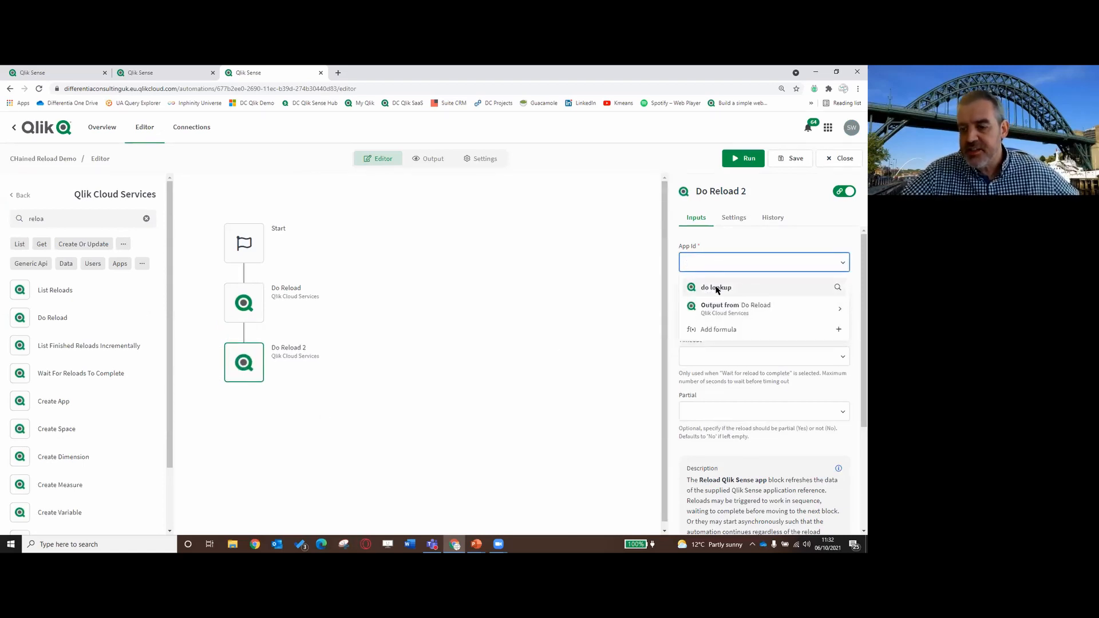
{"action": "left_click", "coordinate": [716, 287]}
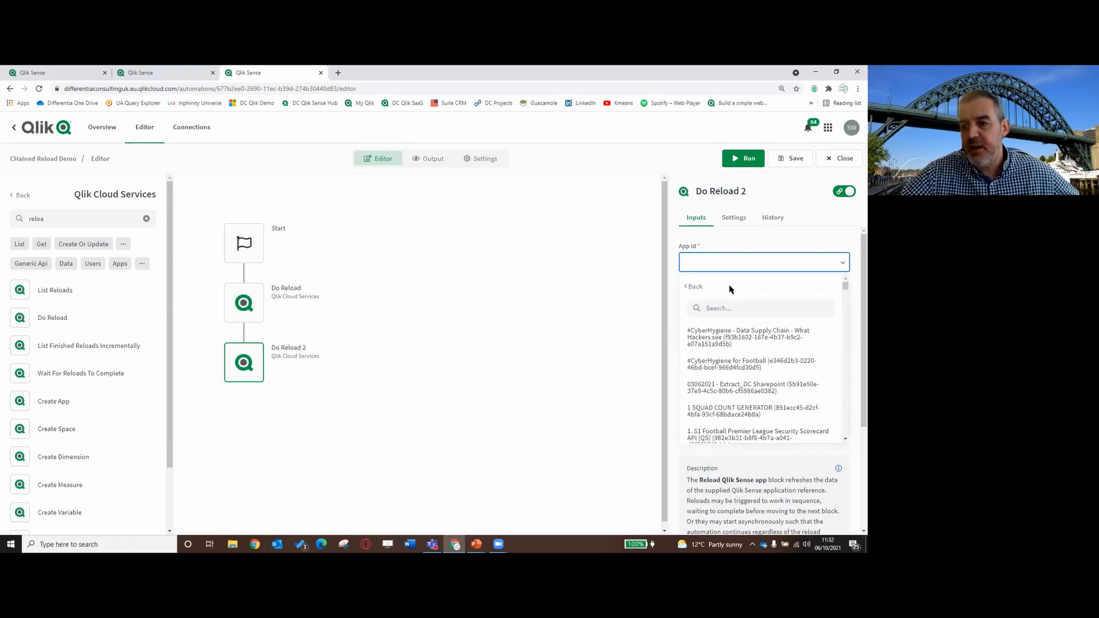
{"action": "left_click", "coordinate": [726, 308]}
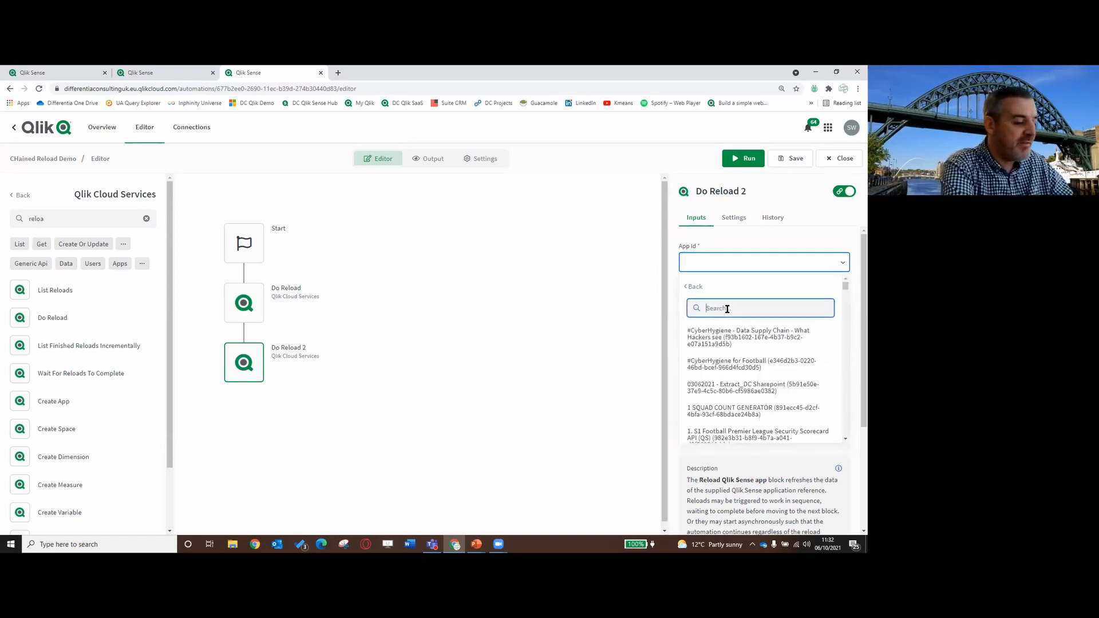
{"action": "type", "text": "san francisco"}
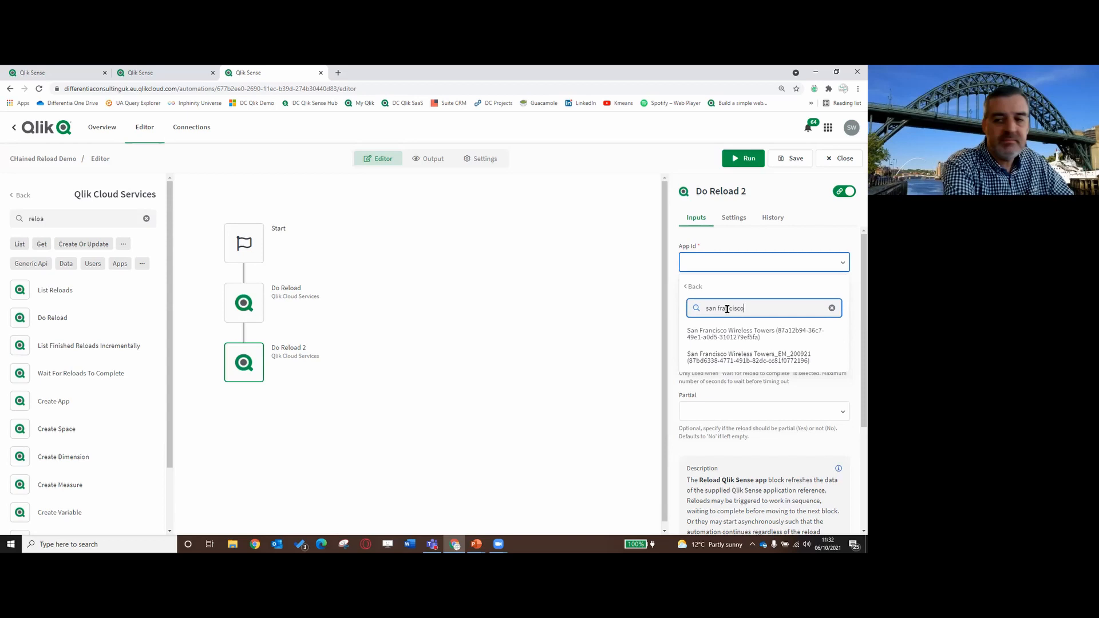
{"action": "left_click", "coordinate": [713, 336]}
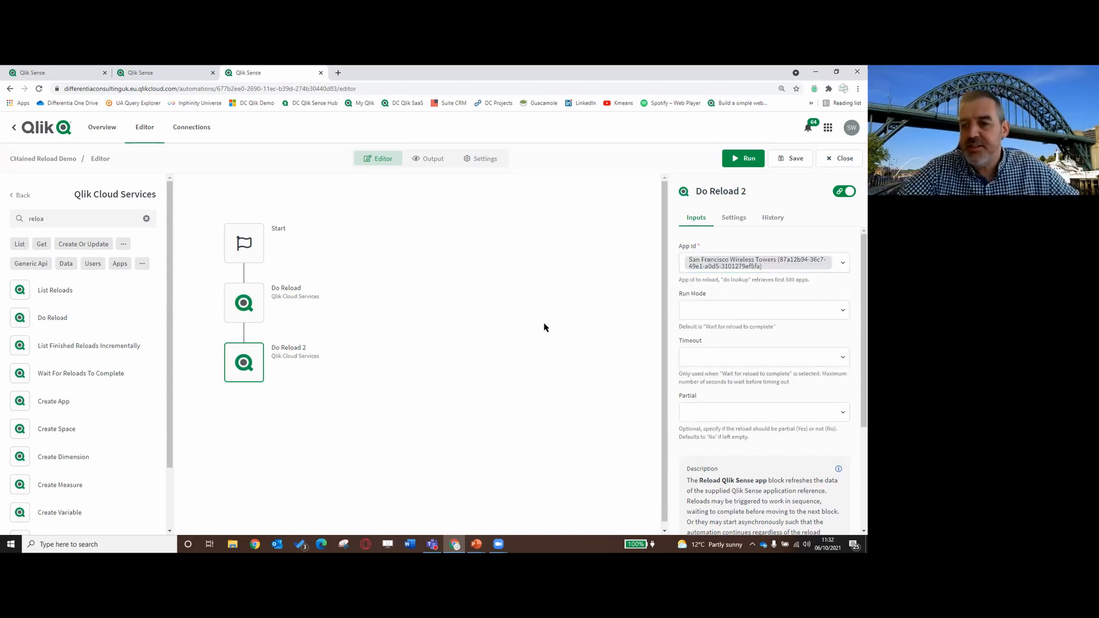
{"action": "left_click", "coordinate": [730, 311]}
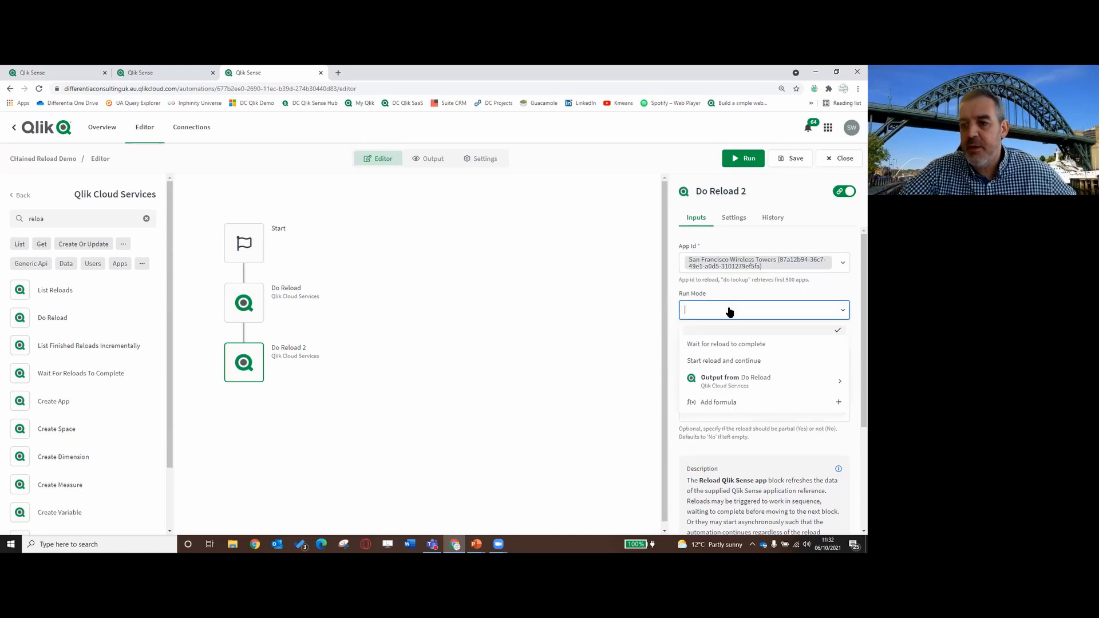
{"action": "left_click", "coordinate": [716, 347]}
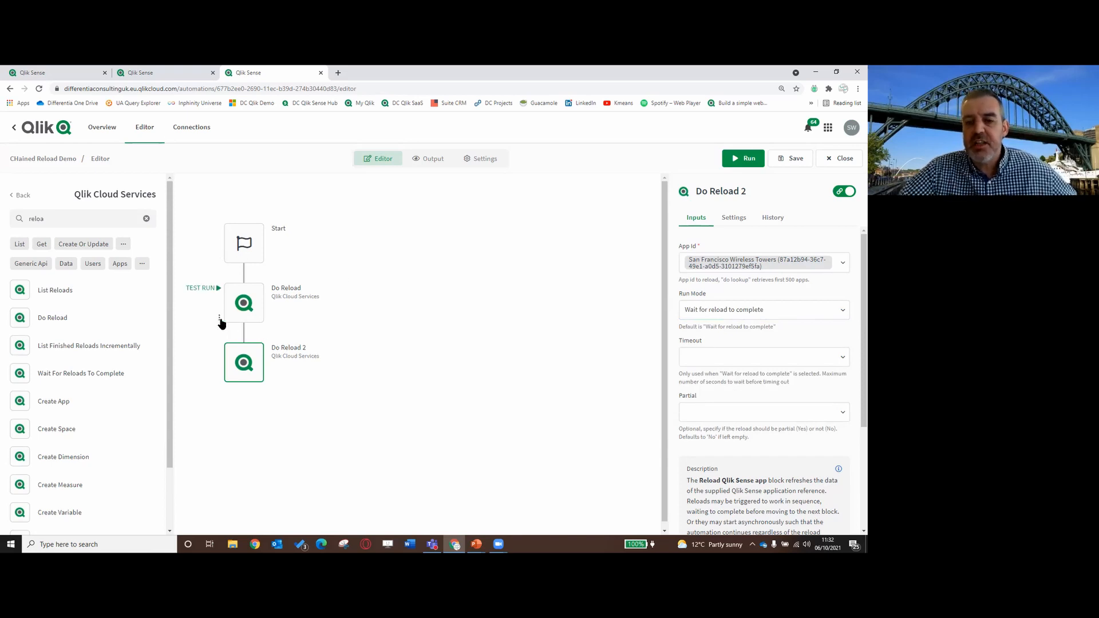
Step: Add the comment "Extract initial data and store as QVD" to the first Do Reload block
{"action": "left_click", "coordinate": [221, 321]}
{"action": "left_click", "coordinate": [269, 376]}
{"action": "left_click", "coordinate": [362, 225]}
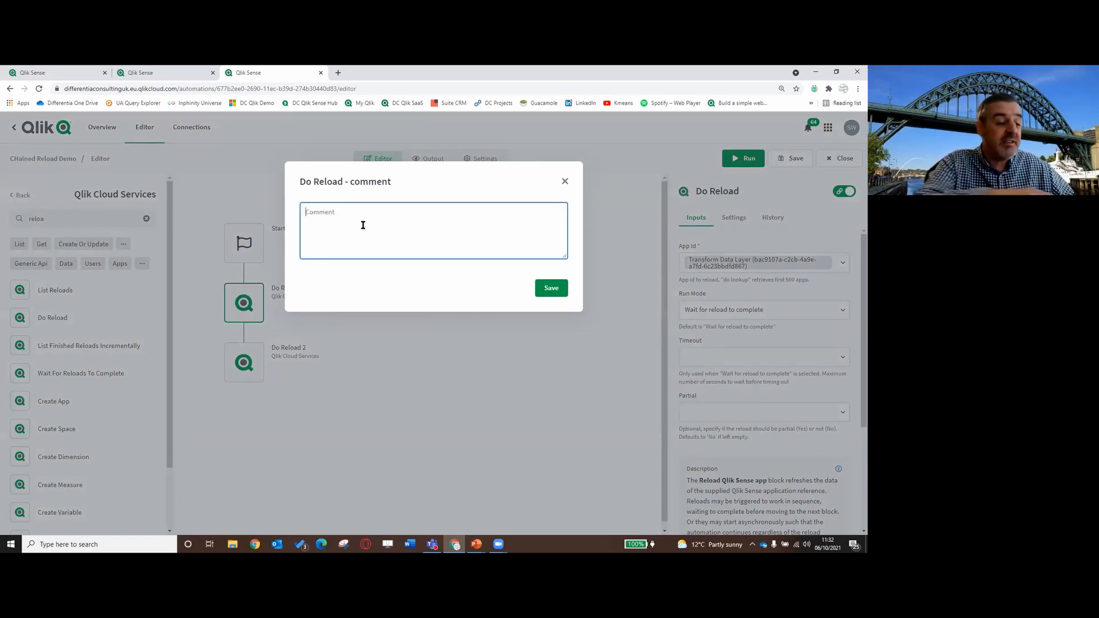
{"action": "type", "text": "Extract initial data"}
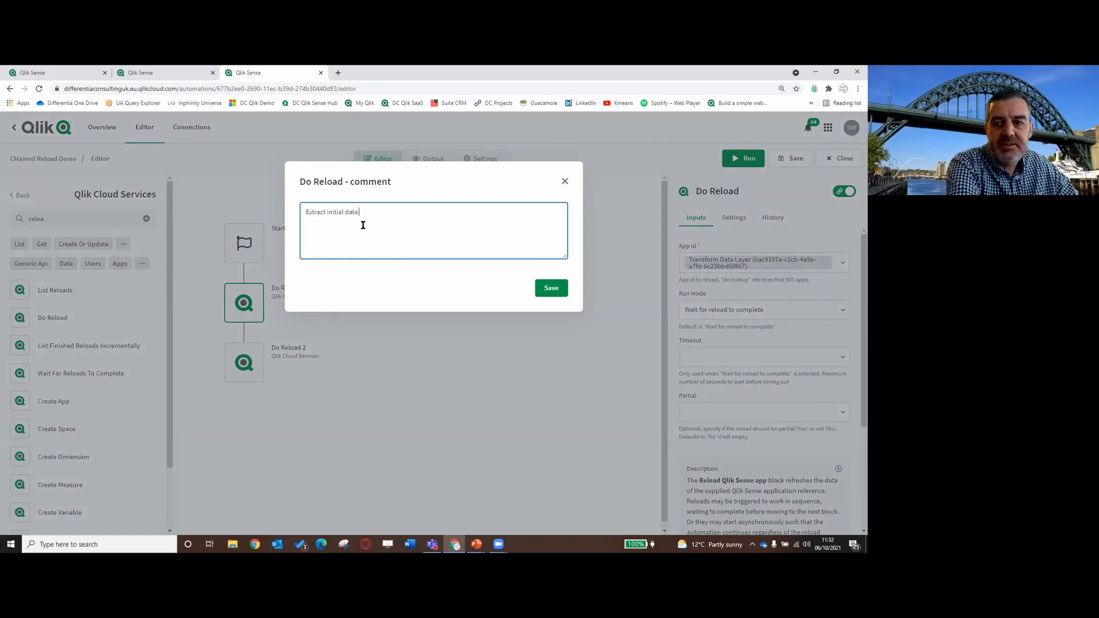
{"action": "type", "text": " and store as Q"}
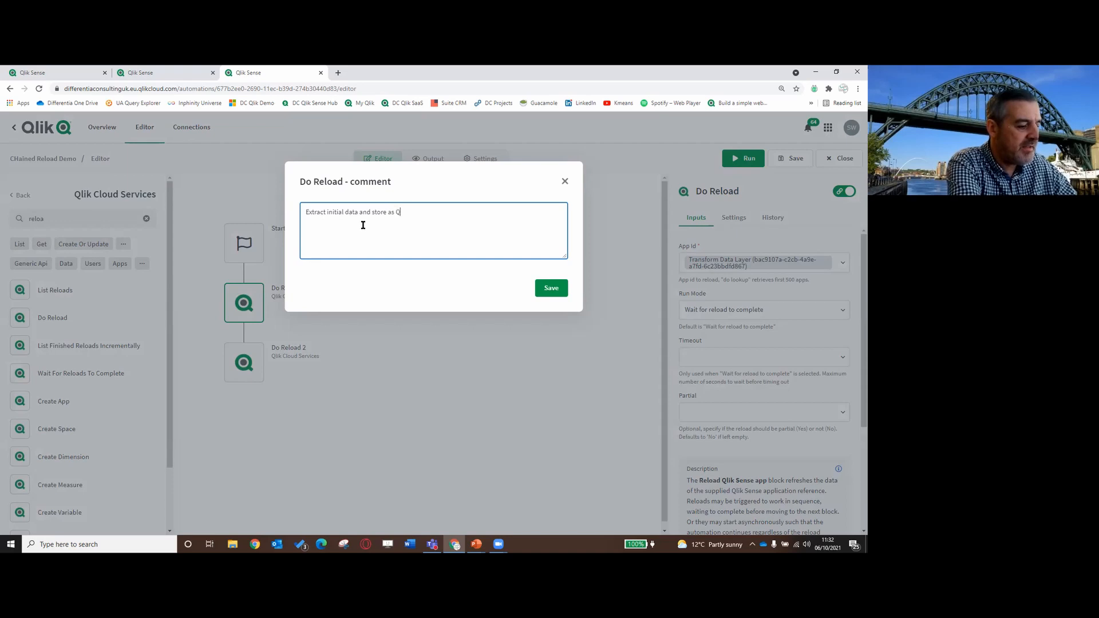
{"action": "type", "text": "VD"}
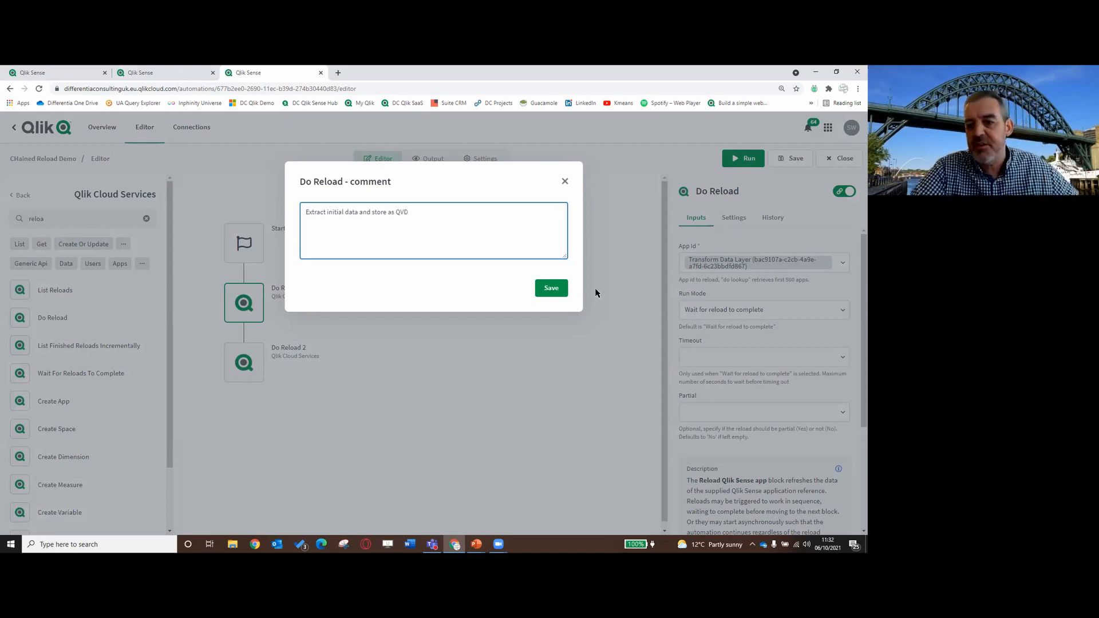
{"action": "left_click", "coordinate": [551, 291]}
Step: Add the comment "Reload end user application (San Francisco)" to the Do Reload 2 block
{"action": "left_click", "coordinate": [219, 377]}
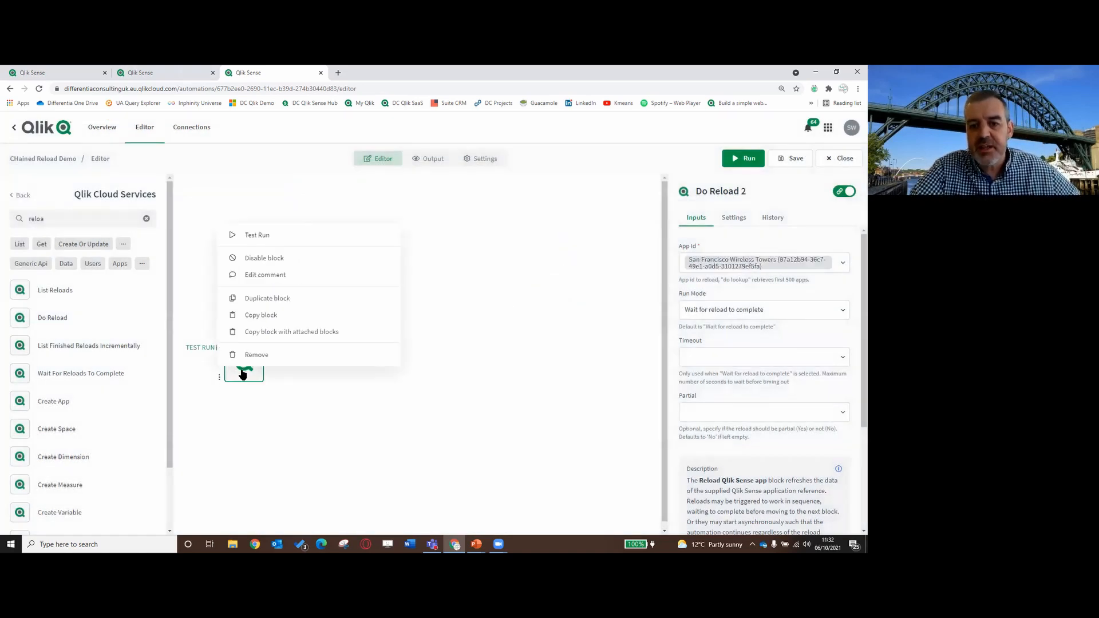
{"action": "left_click", "coordinate": [256, 275]}
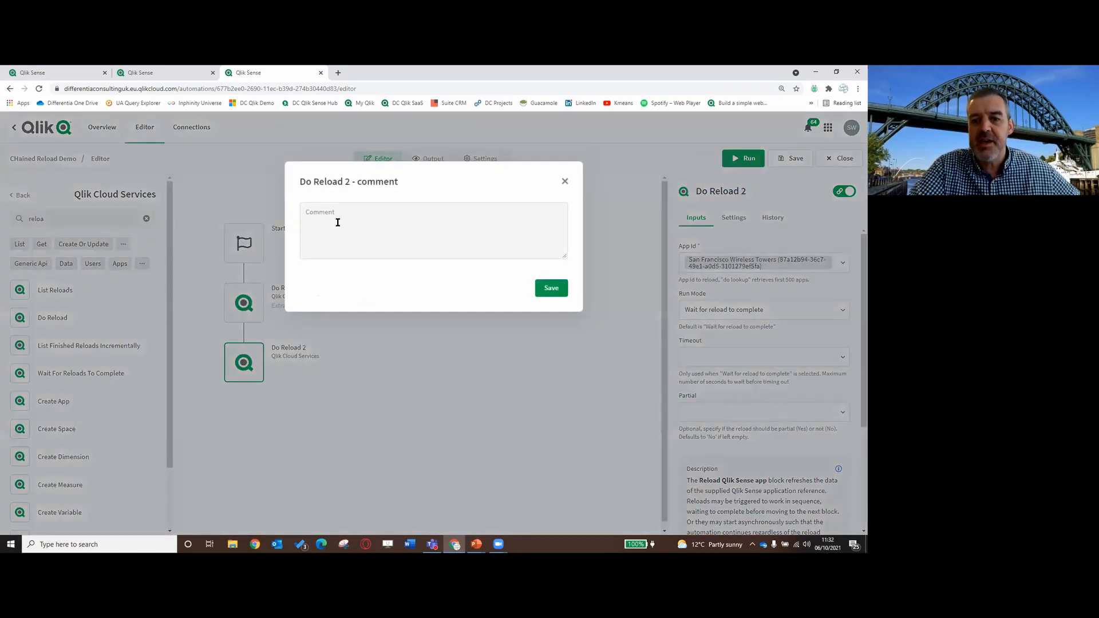
{"action": "type", "text": "Reload e"}
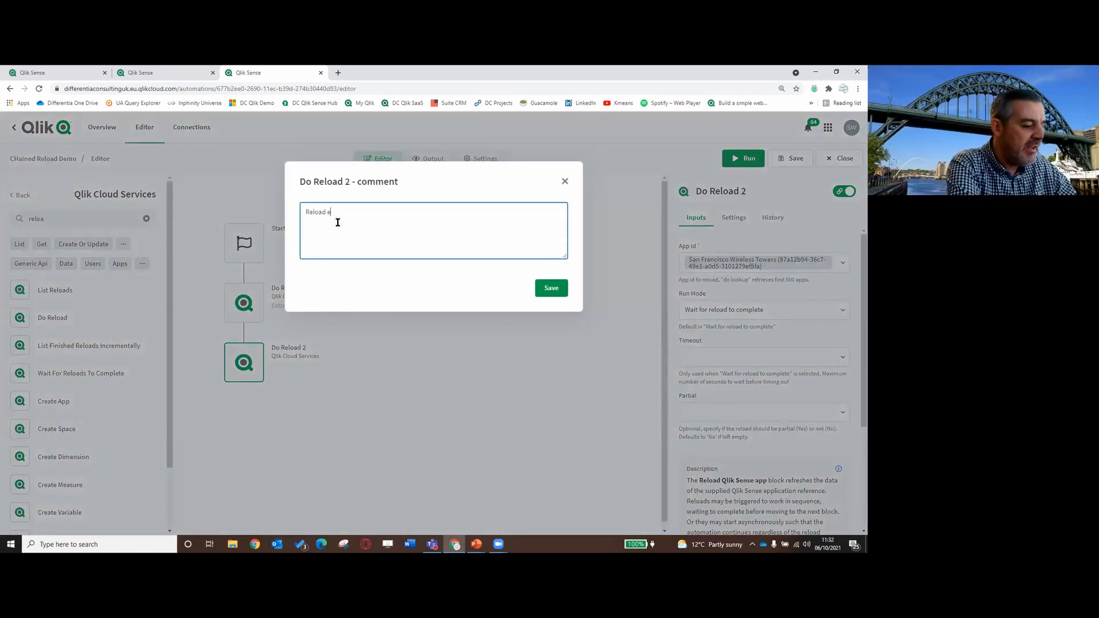
{"action": "type", "text": "nd user application (S"}
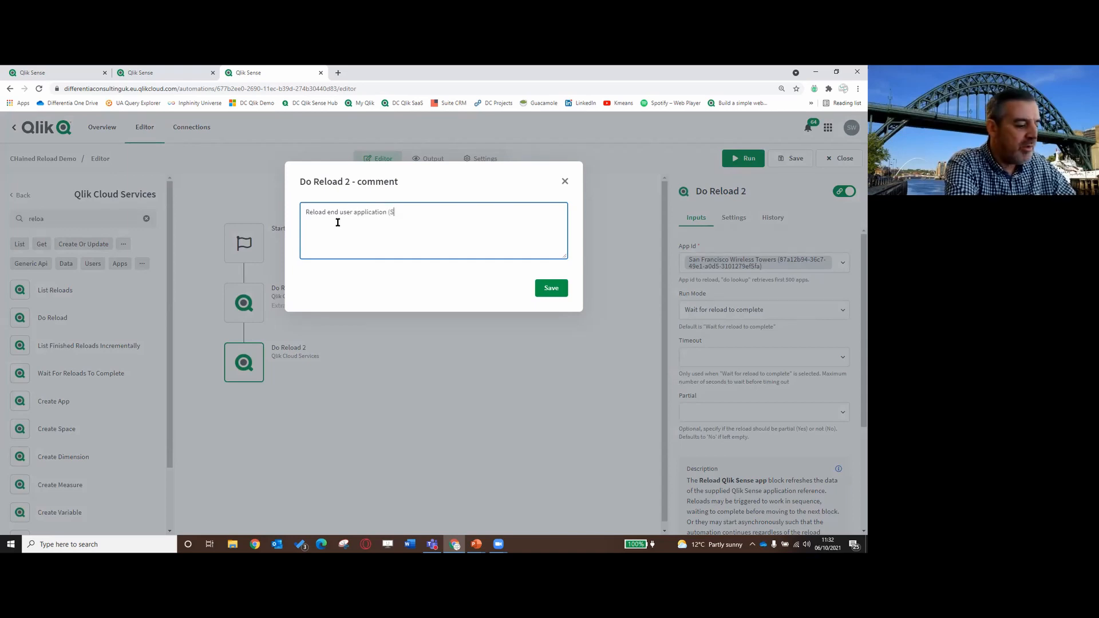
{"action": "type", "text": "an Francisco"}
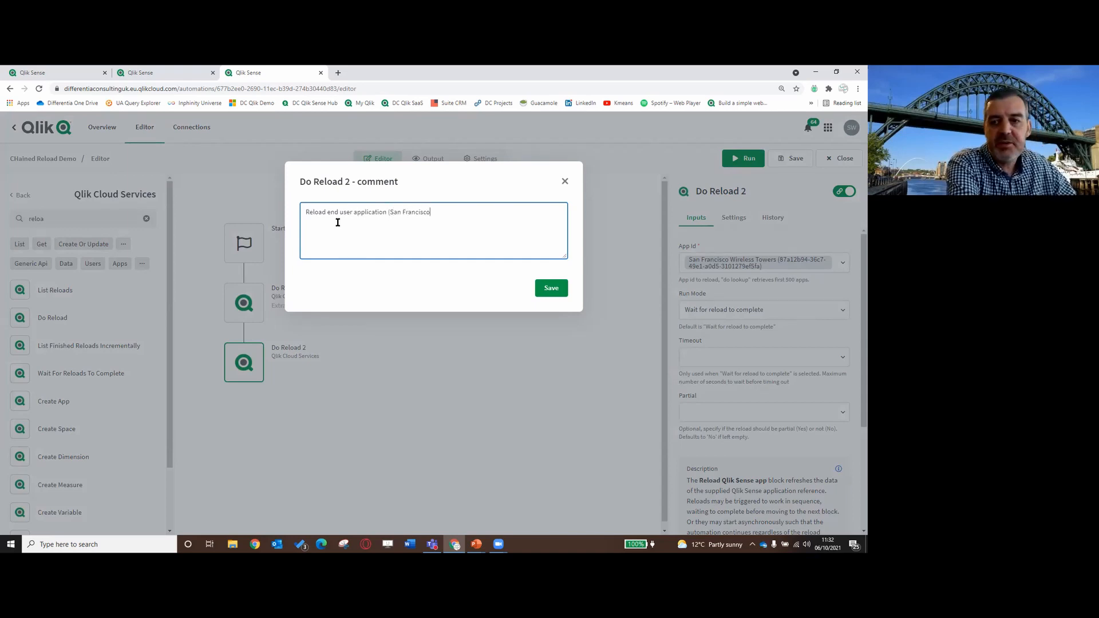
{"action": "type", "text": ")"}
{"action": "left_click", "coordinate": [559, 293]}
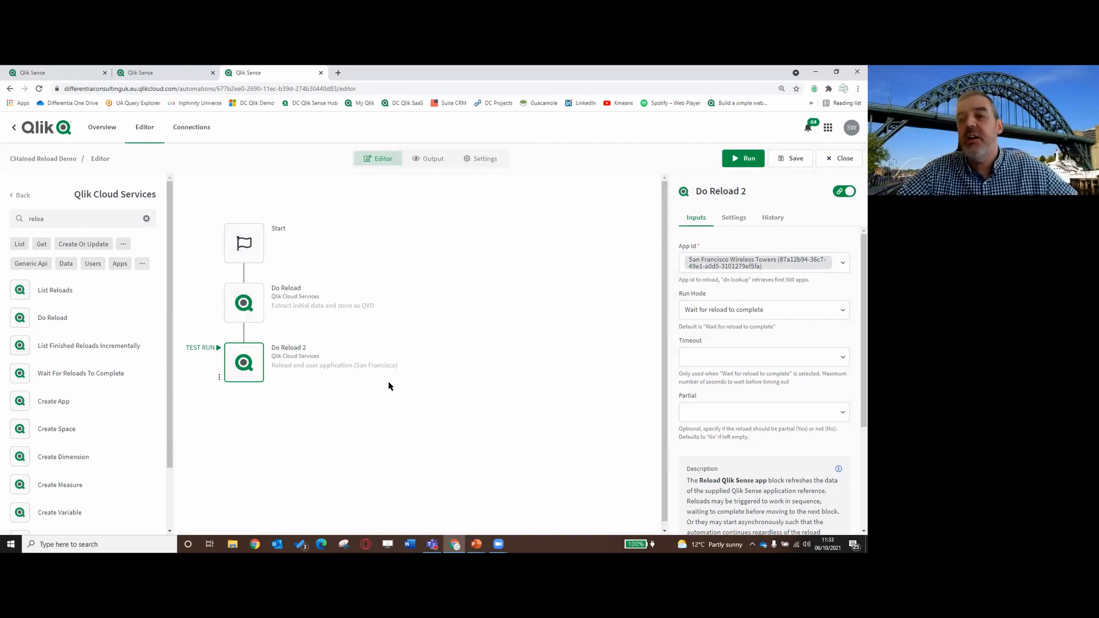
Step: Run the automation and check the run's start time and duration
{"action": "left_click", "coordinate": [742, 161]}
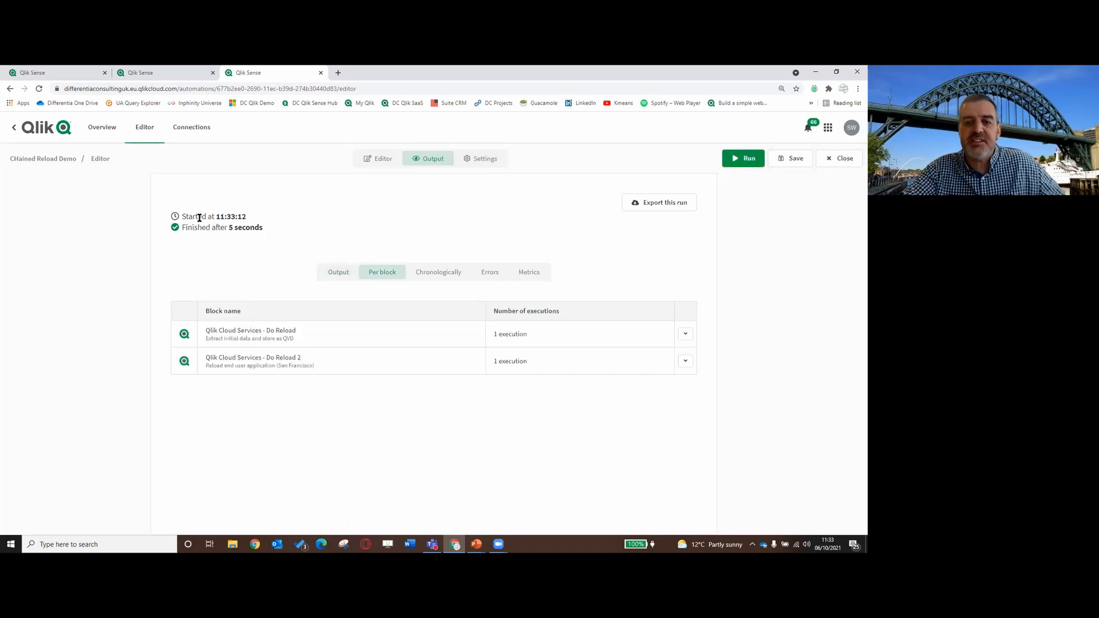
{"action": "left_click_drag", "start_coordinate": [264, 228], "coordinate": [184, 215]}
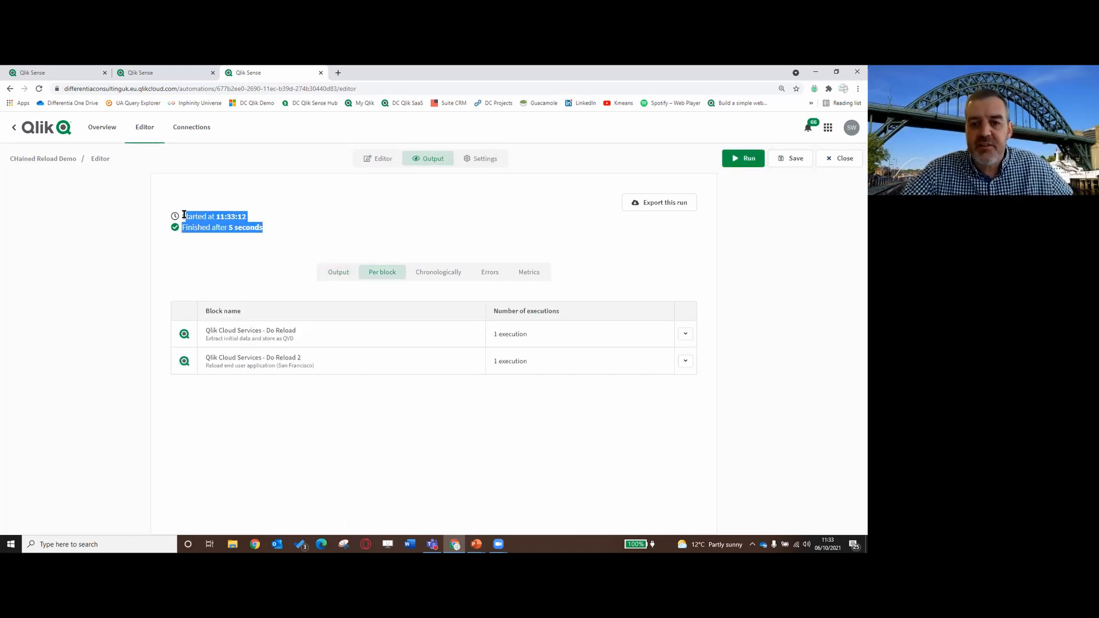
{"action": "left_click", "coordinate": [321, 225]}
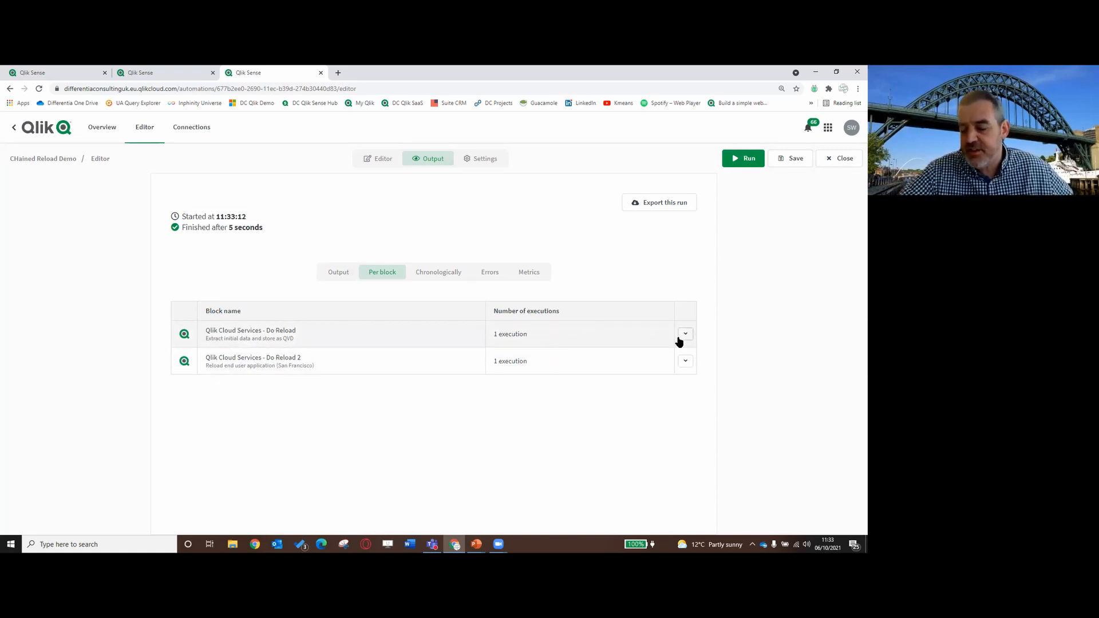
Step: Review the run's chronological block order, errors and metrics, and save the automation
{"action": "left_click", "coordinate": [431, 276]}
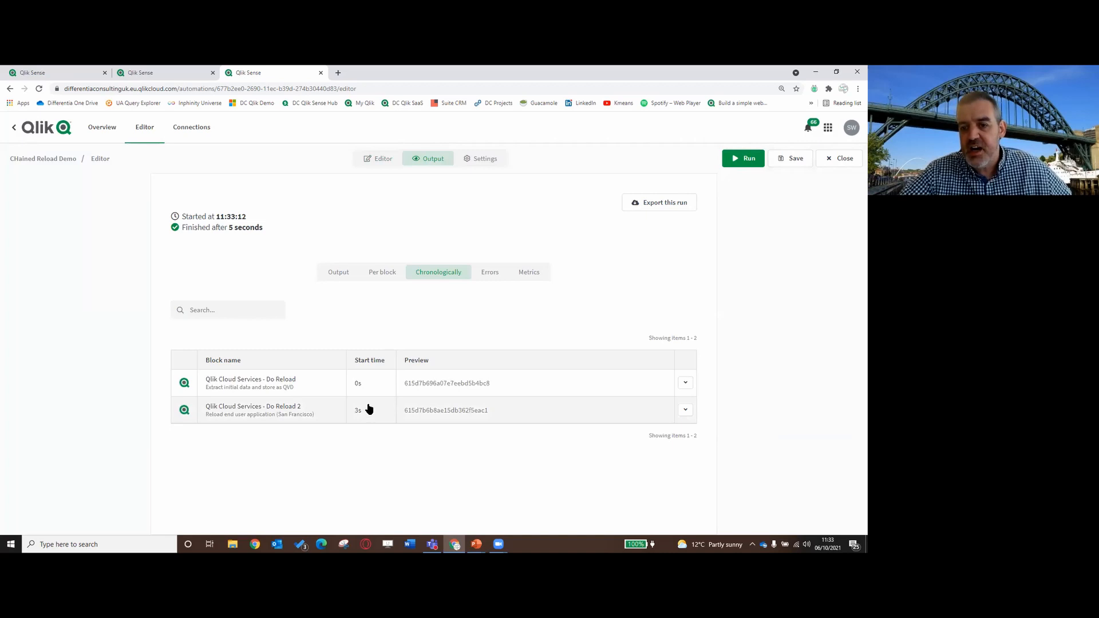
{"action": "left_click", "coordinate": [495, 283]}
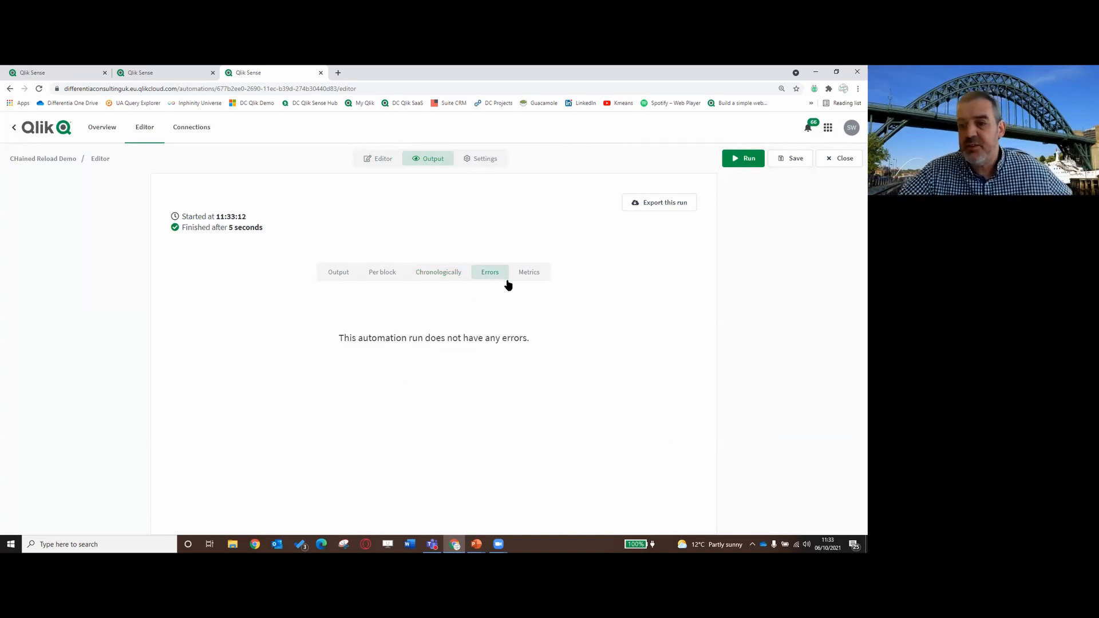
{"action": "left_click", "coordinate": [525, 283]}
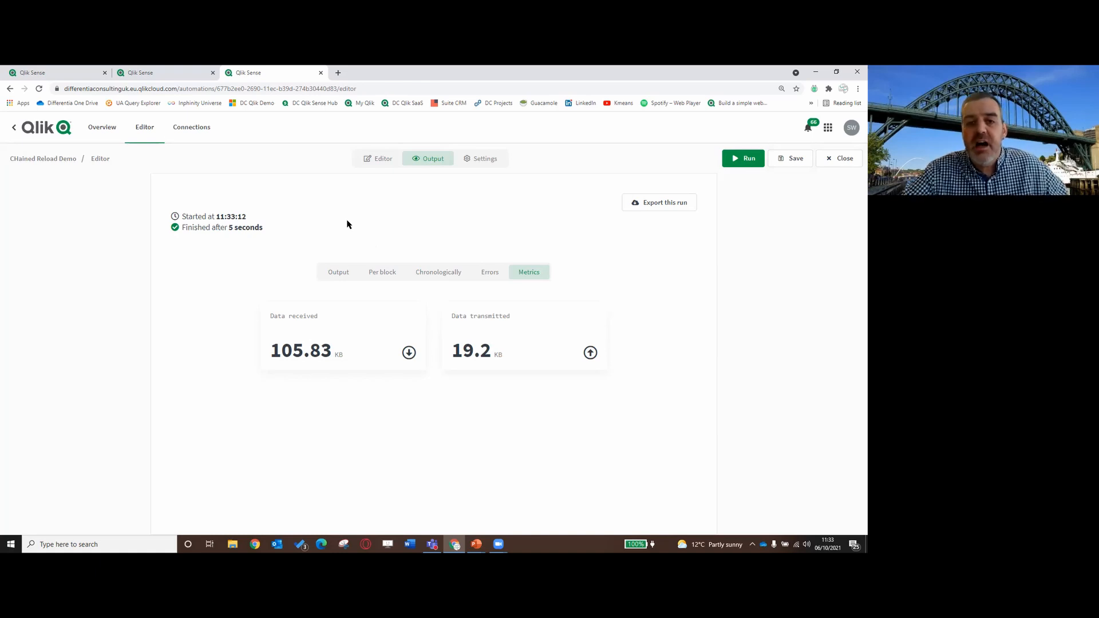
{"action": "left_click", "coordinate": [790, 159]}
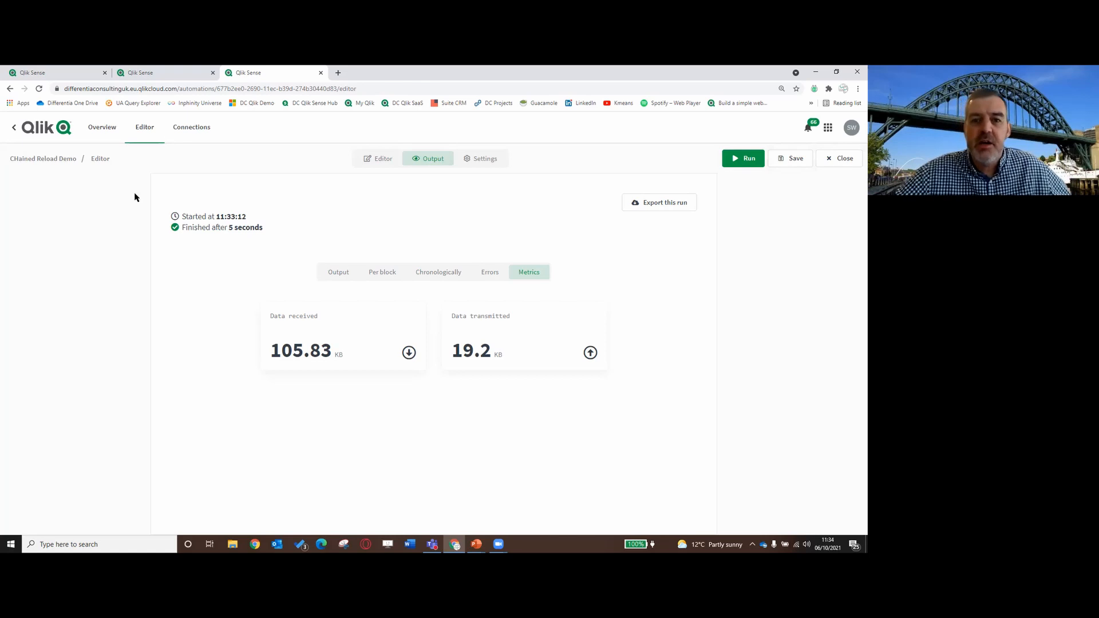
Step: Open the Impact Analysis Demo collection showing all item types and check when its apps and QVD files were updated
{"action": "left_click", "coordinate": [53, 132]}
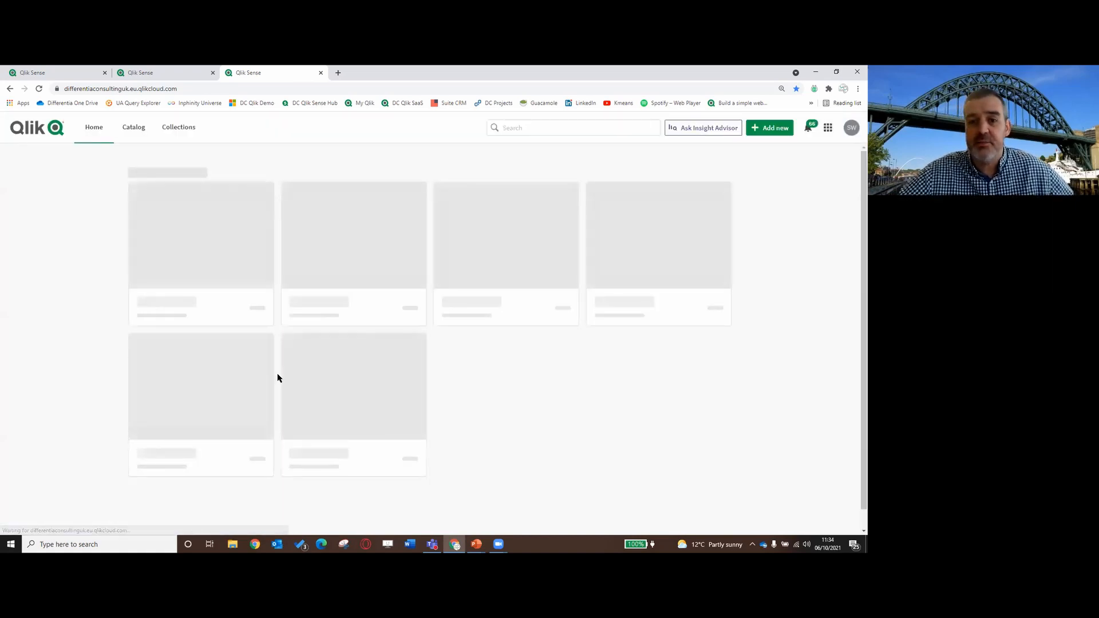
{"action": "left_click", "coordinate": [184, 135]}
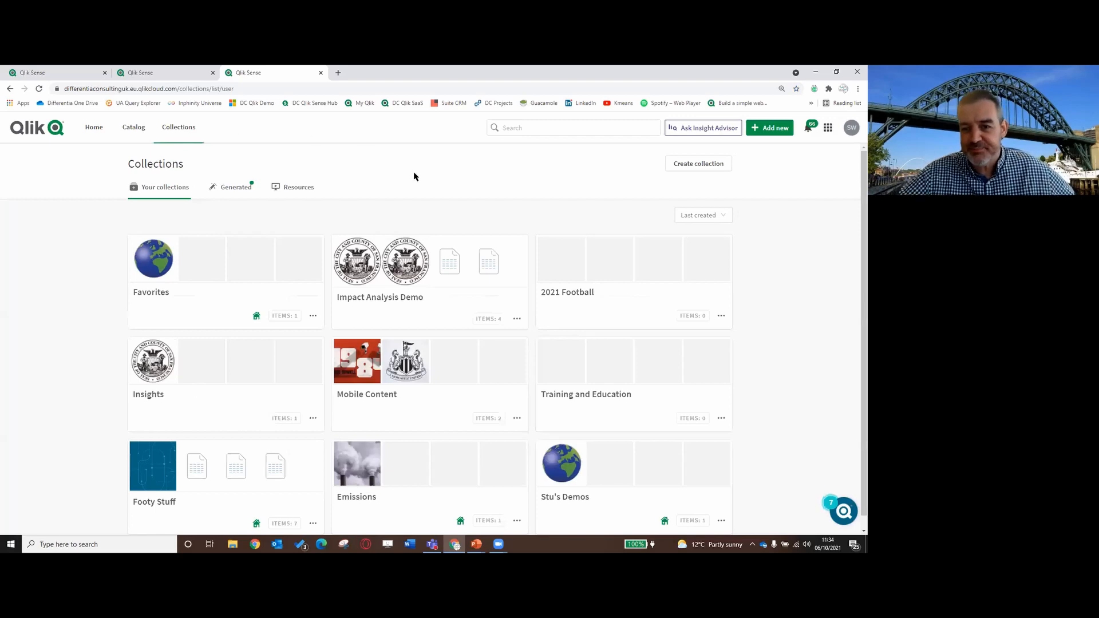
{"action": "left_click", "coordinate": [422, 271]}
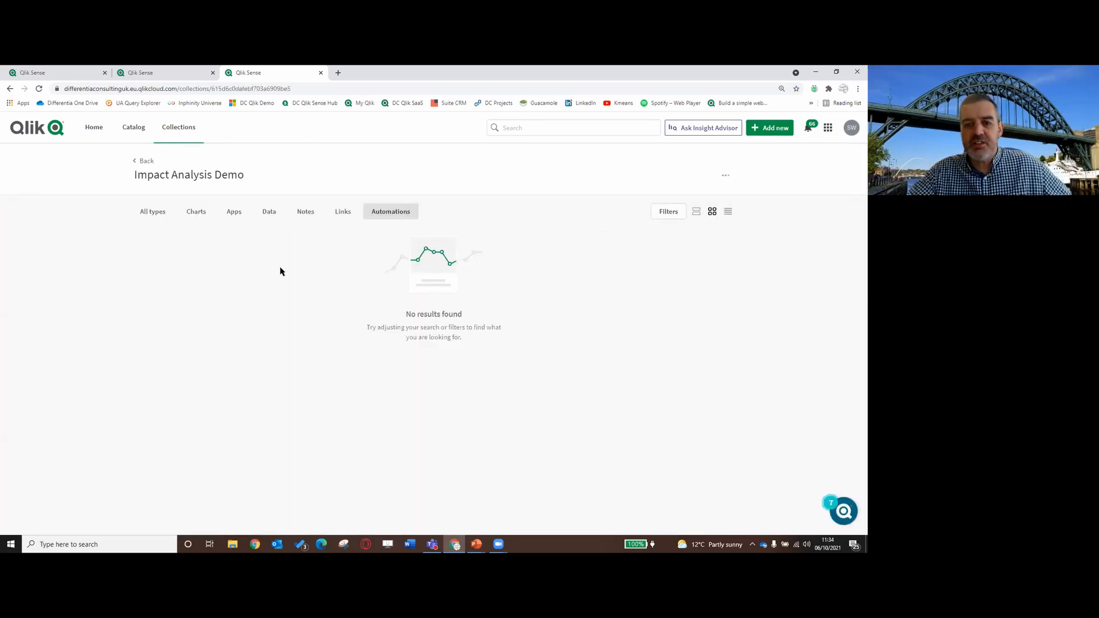
{"action": "left_click", "coordinate": [152, 216]}
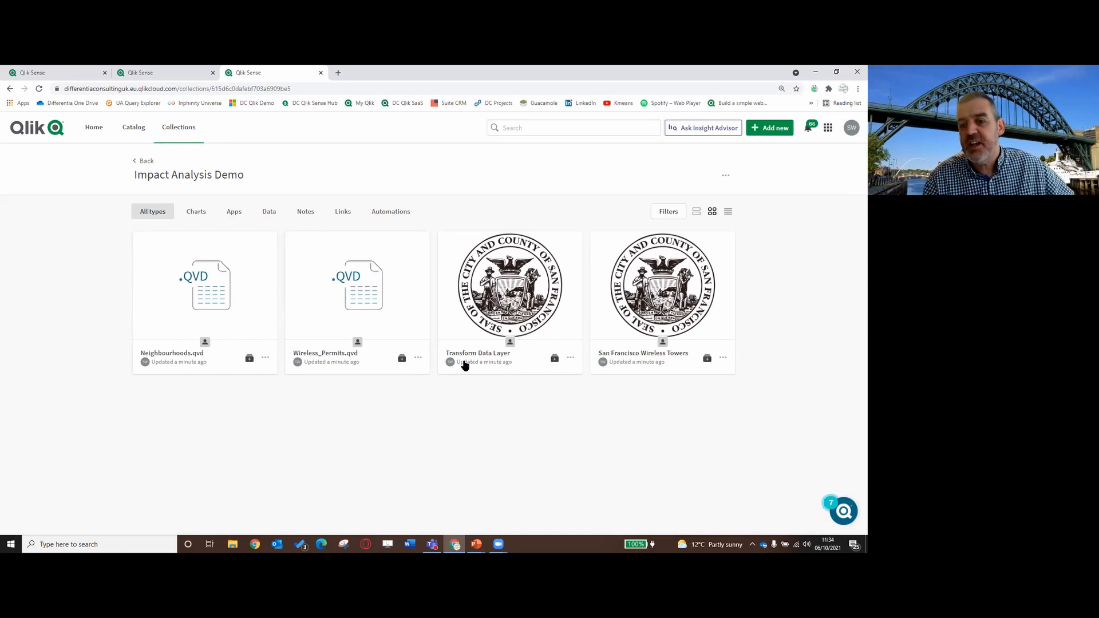
{"action": "mouse_move", "coordinate": [496, 276]}
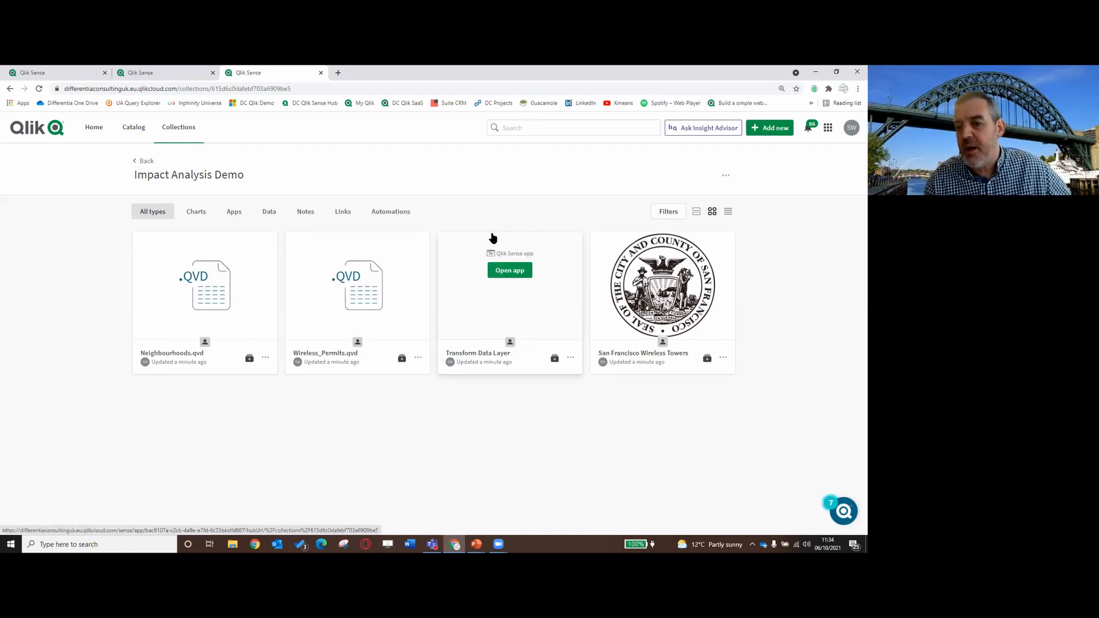
{"action": "mouse_move", "coordinate": [641, 312]}
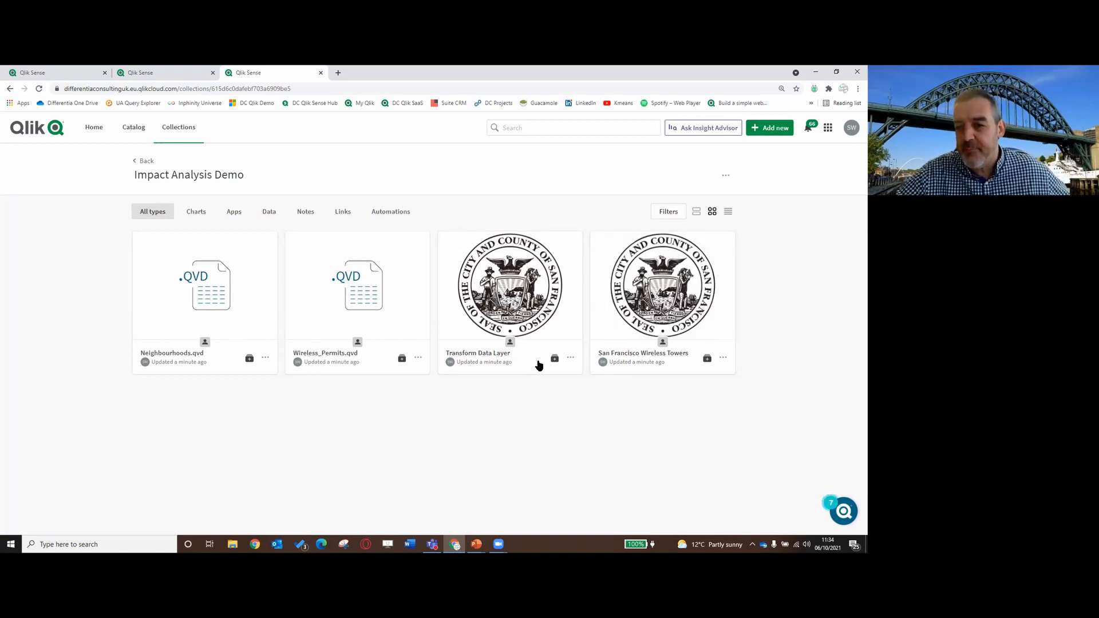
Step: Open the impact analysis graph for the Transform Data Layer app
{"action": "left_click", "coordinate": [571, 358]}
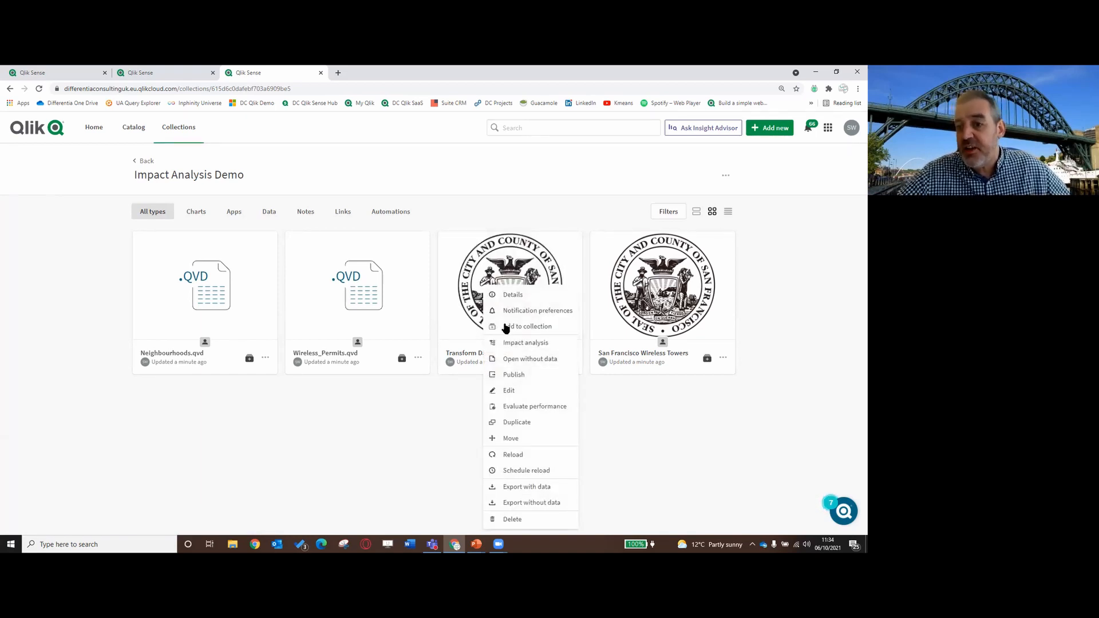
{"action": "left_click", "coordinate": [527, 343]}
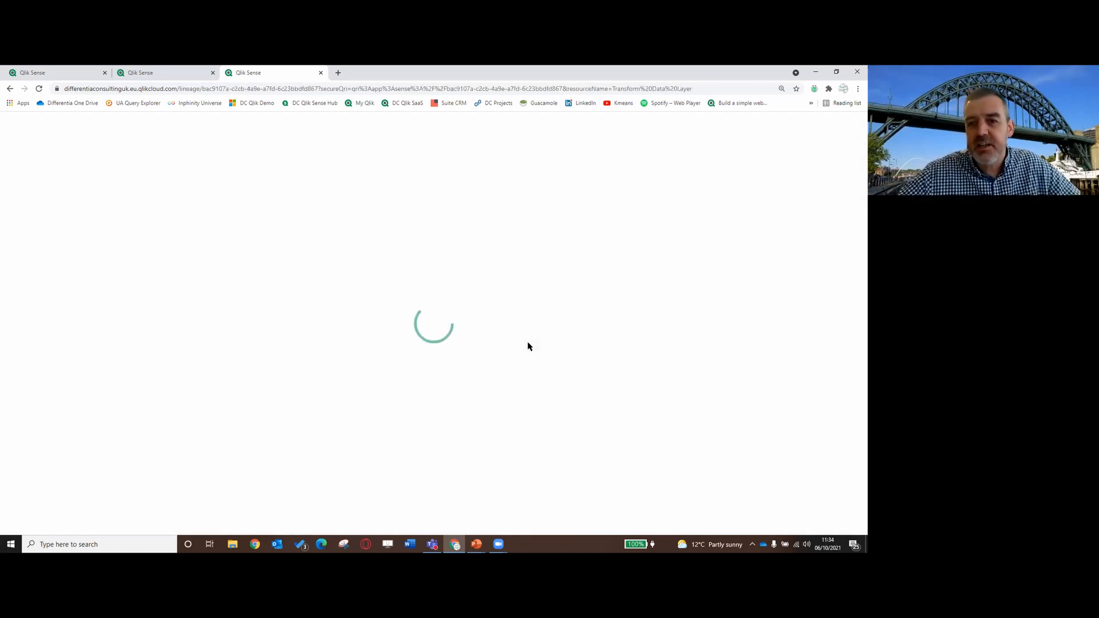
{"action": "left_click_drag", "start_coordinate": [437, 317], "coordinate": [340, 317]}
{"action": "scroll", "coordinate": [339, 317], "scroll_direction": "down", "scroll_amount": 1}
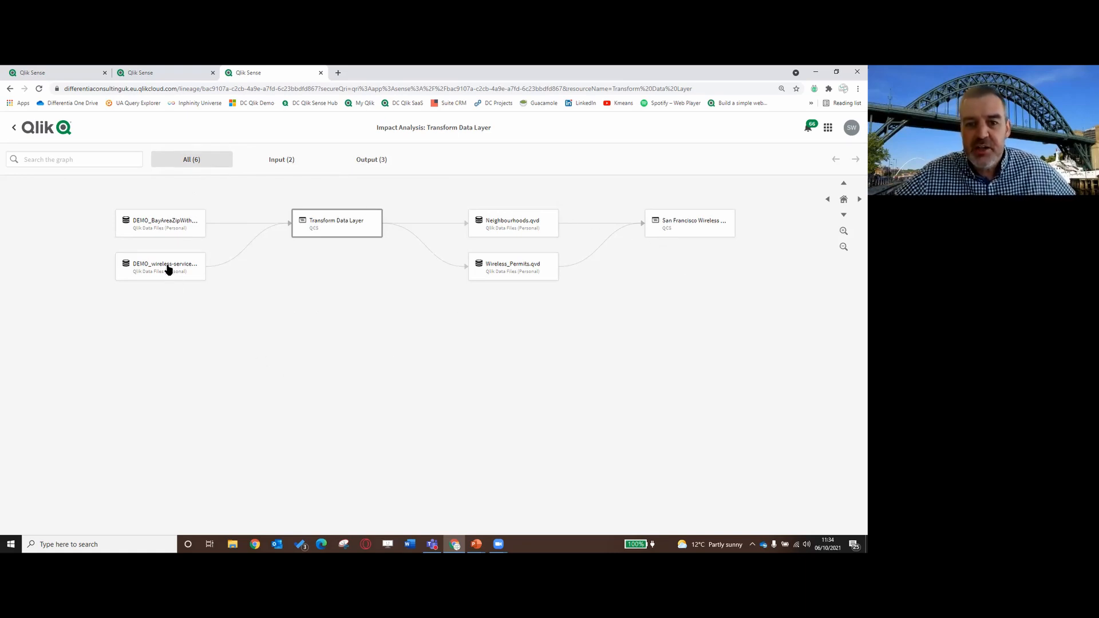
Step: Inspect the details of the two DEMO source datasets that feed the Transform Data Layer app
{"action": "left_click", "coordinate": [147, 229]}
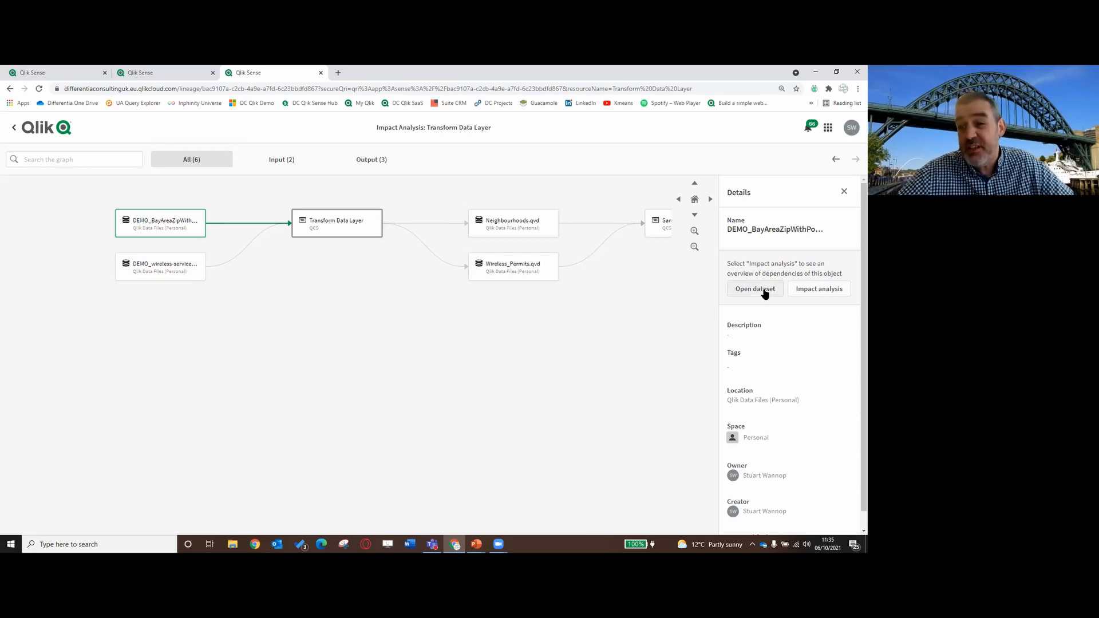
{"action": "scroll", "coordinate": [774, 431], "scroll_direction": "down", "scroll_amount": 1}
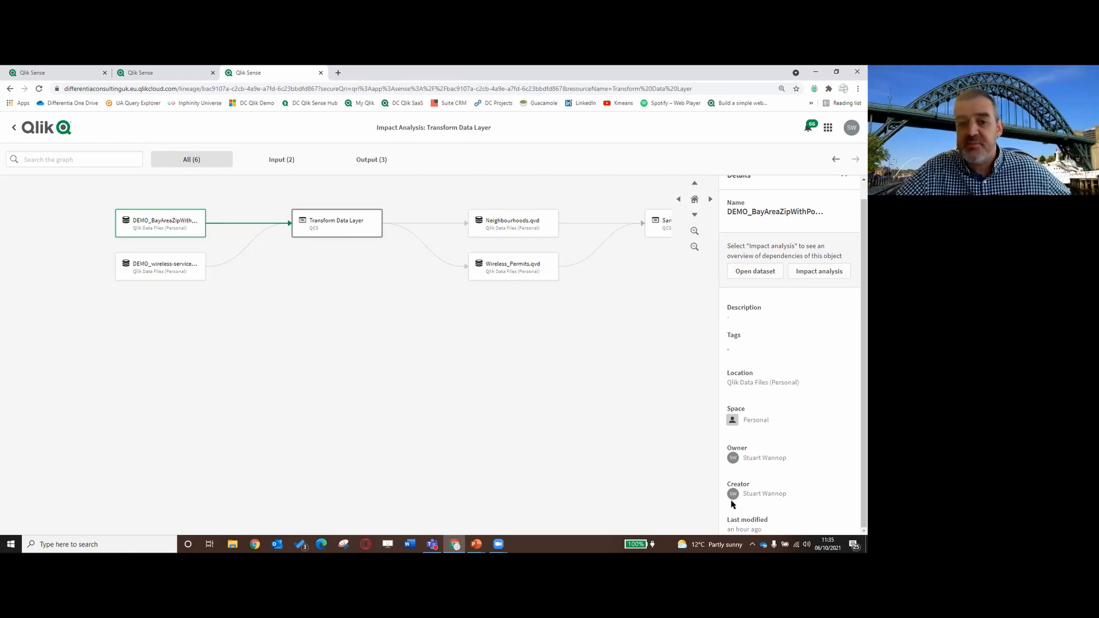
{"action": "left_click", "coordinate": [157, 273]}
{"action": "left_click", "coordinate": [172, 238]}
{"action": "left_click", "coordinate": [179, 280]}
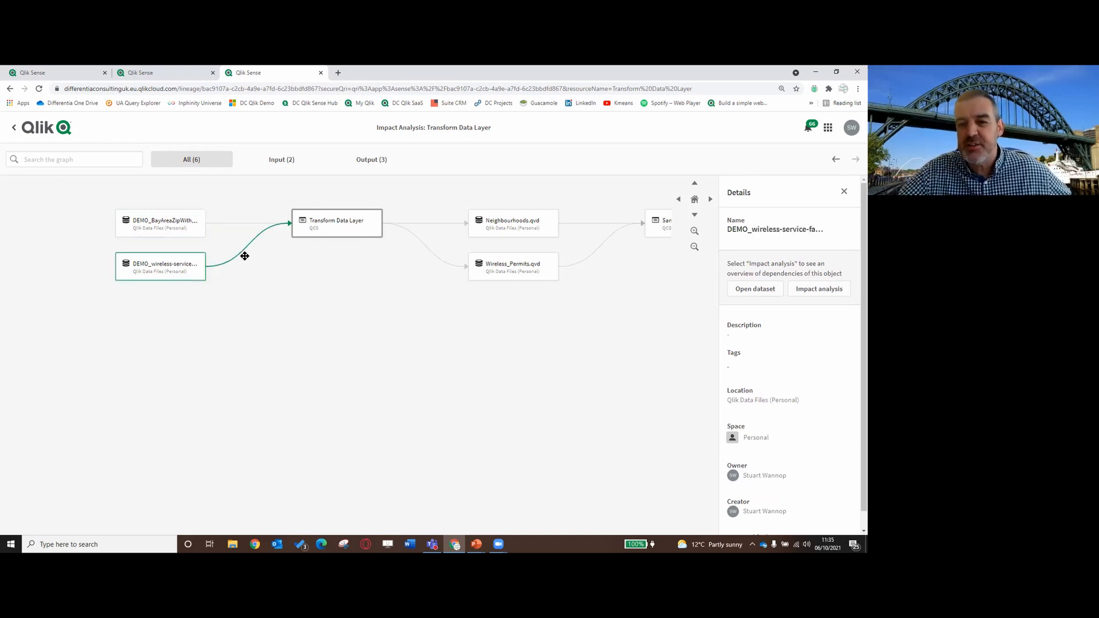
Step: Inspect the Transform Data Layer app's details in the graph, including its description, location and space
{"action": "left_click", "coordinate": [329, 229]}
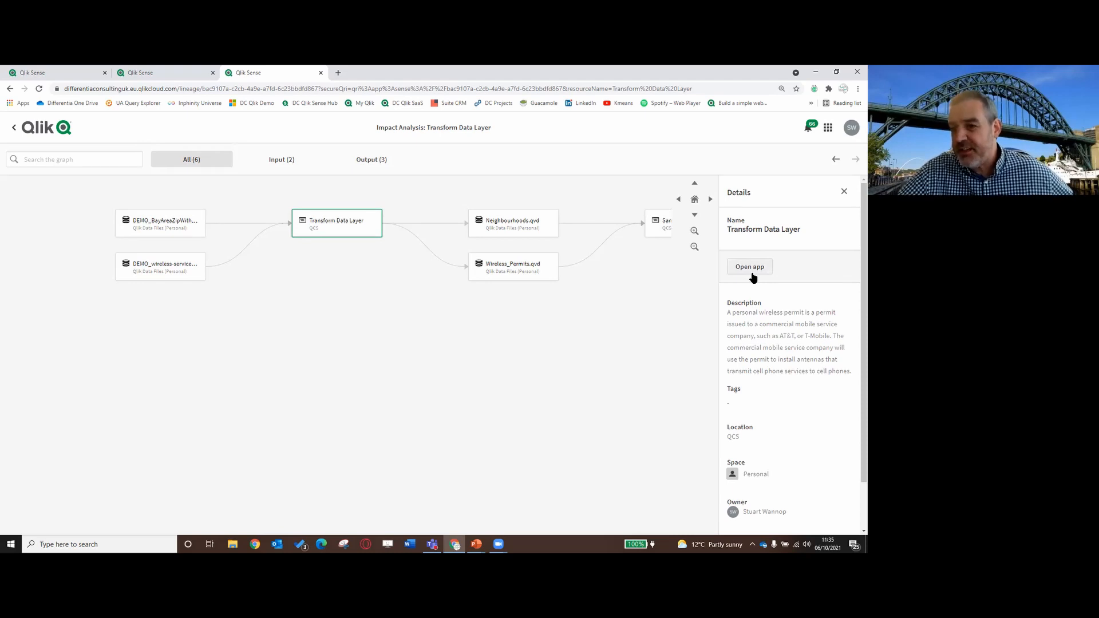
{"action": "left_click_drag", "start_coordinate": [753, 308], "coordinate": [818, 371]}
{"action": "left_click", "coordinate": [760, 333]}
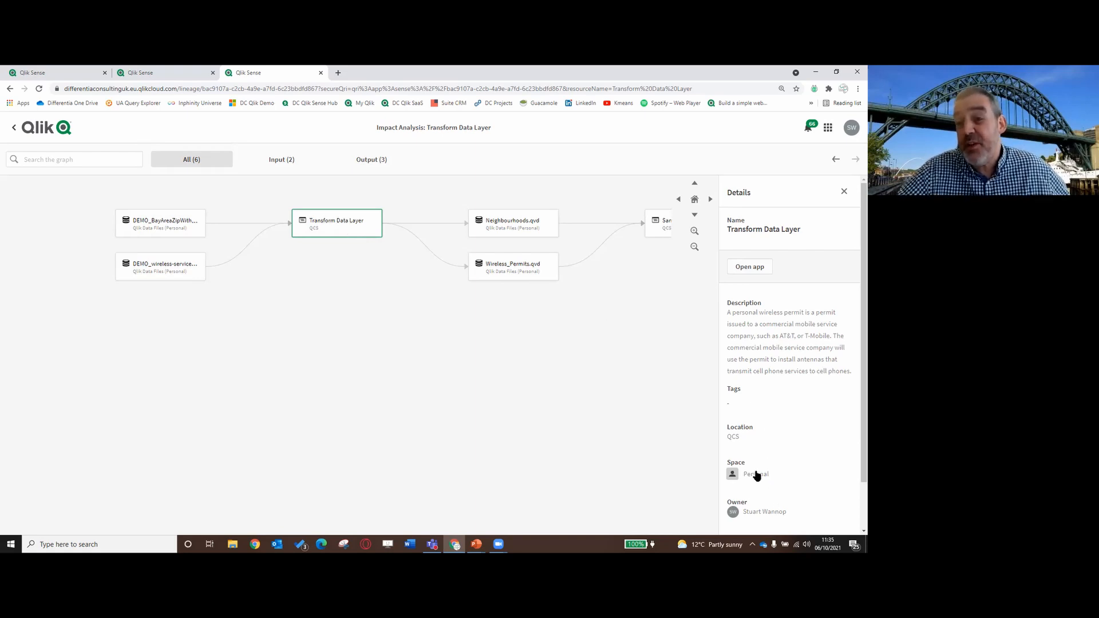
Step: View only the graph's inputs and only its outputs, and return to showing all dependencies
{"action": "left_click_drag", "start_coordinate": [417, 285], "coordinate": [301, 306]}
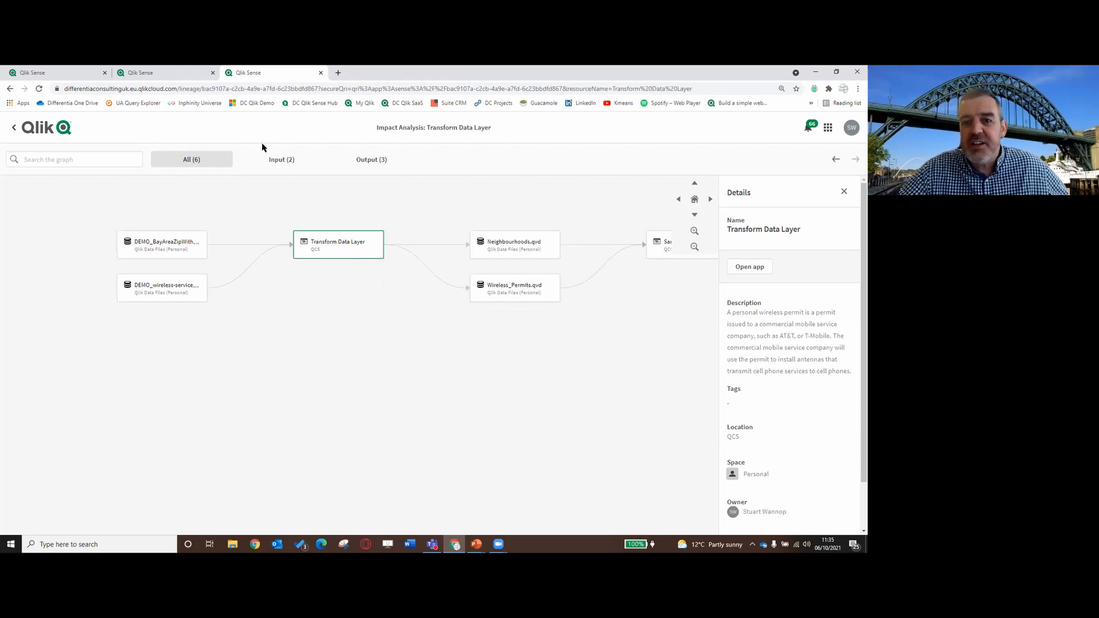
{"action": "left_click", "coordinate": [282, 161]}
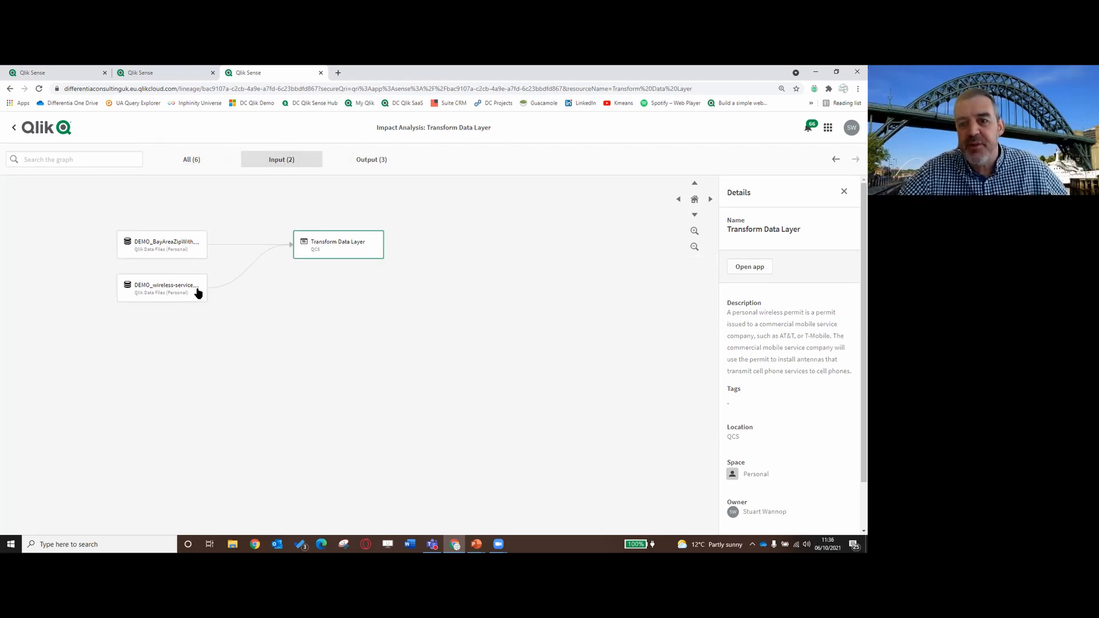
{"action": "left_click", "coordinate": [380, 166]}
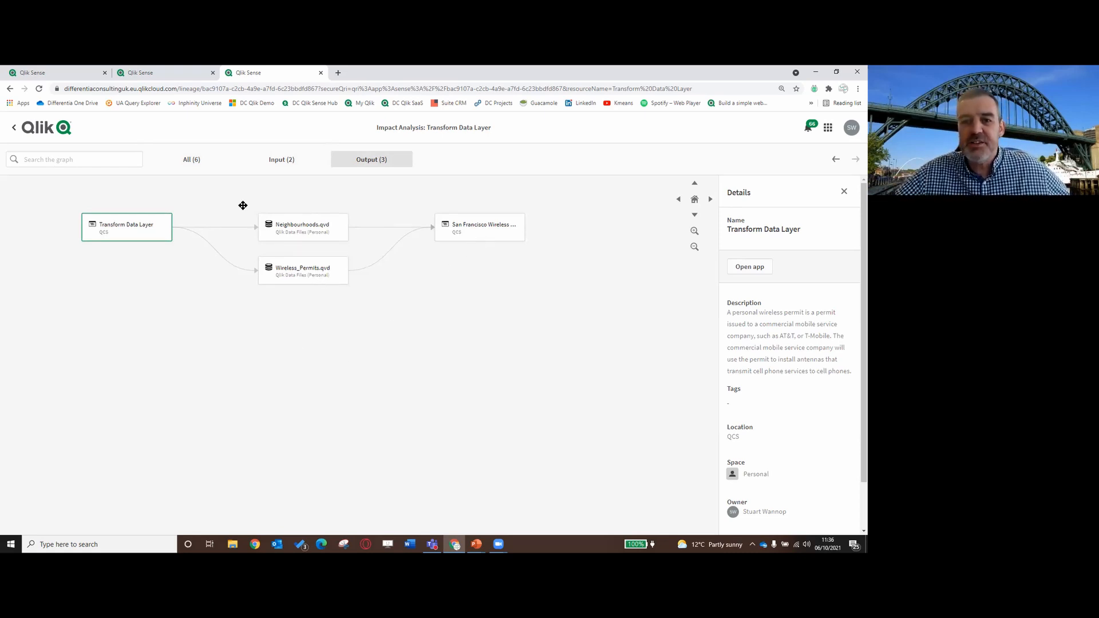
{"action": "left_click", "coordinate": [199, 164]}
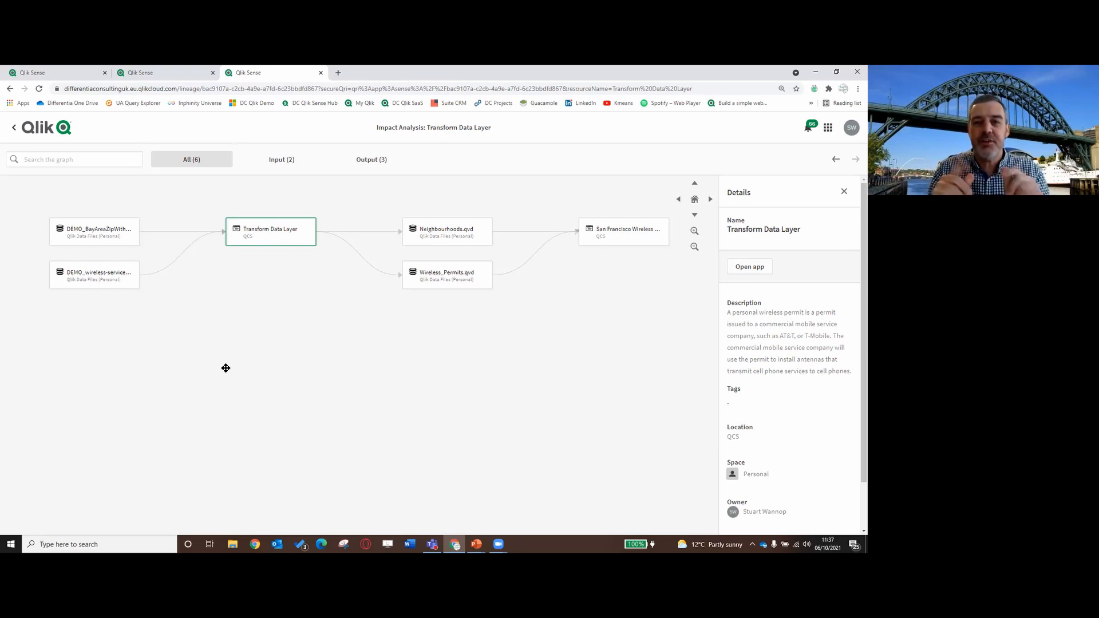
{"action": "scroll", "coordinate": [210, 255], "scroll_direction": "up", "scroll_amount": 1}
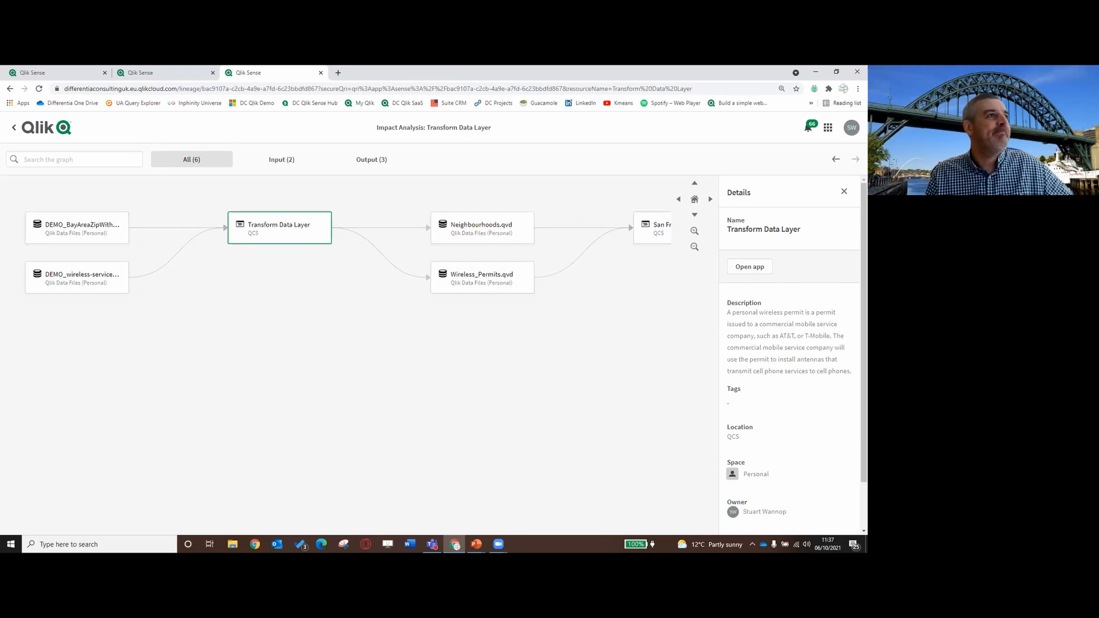